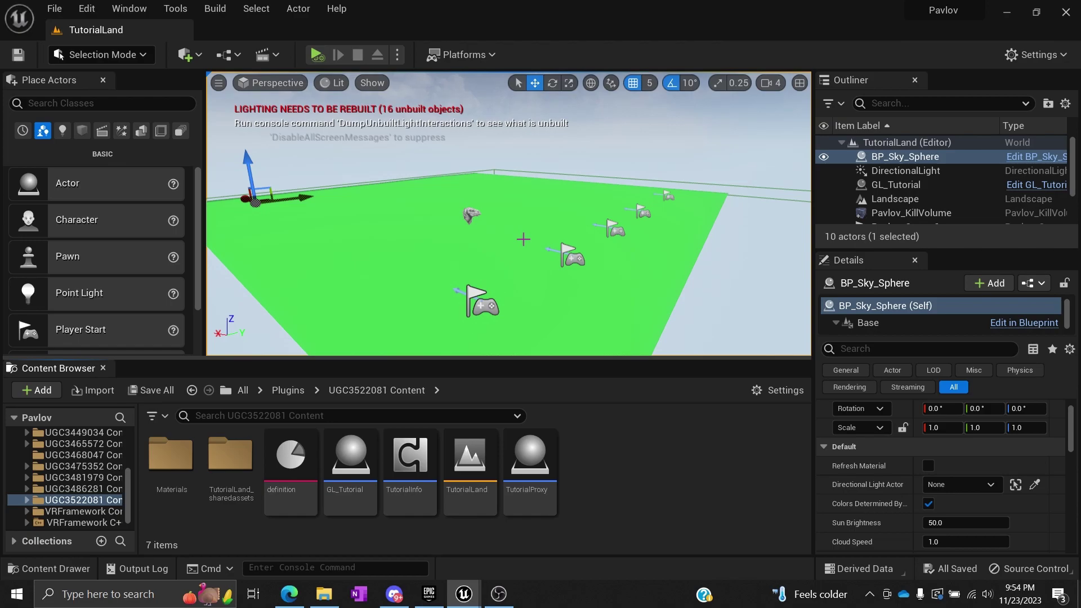
Step: Create an Actor-based Blueprint class named SkinVolume in the UGC3522081 Content folder and save it
right_click(596, 457)
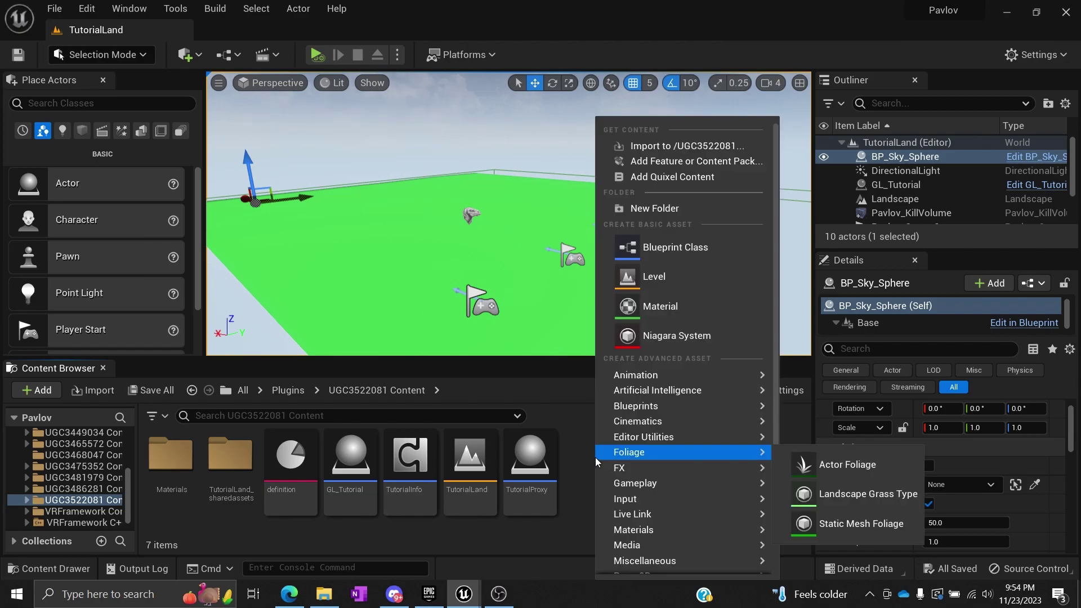
left_click(656, 248)
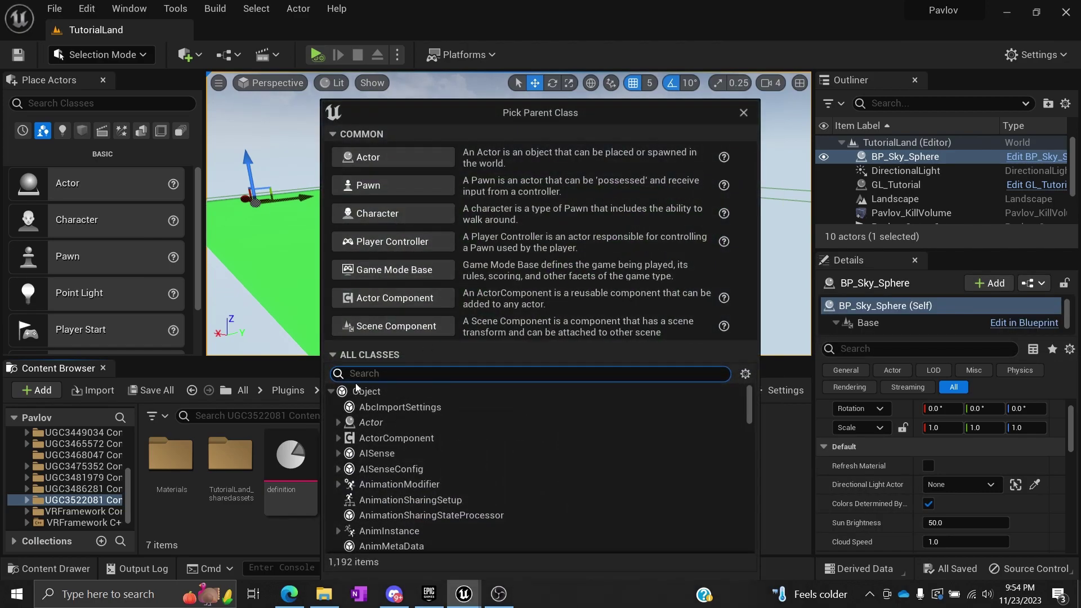
left_click(377, 424)
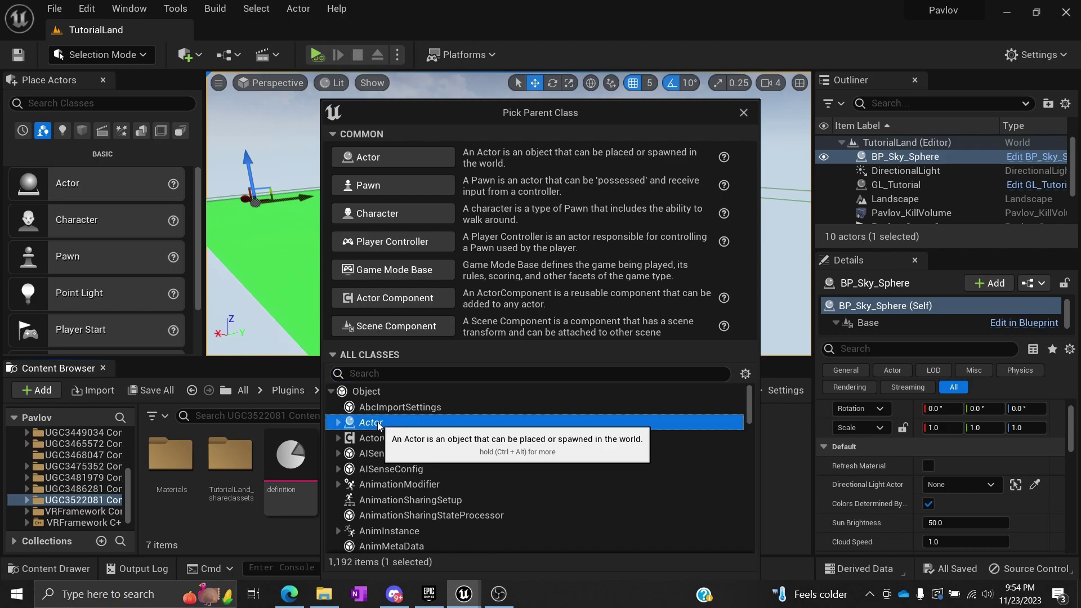
double_click(378, 424)
type("Sk")
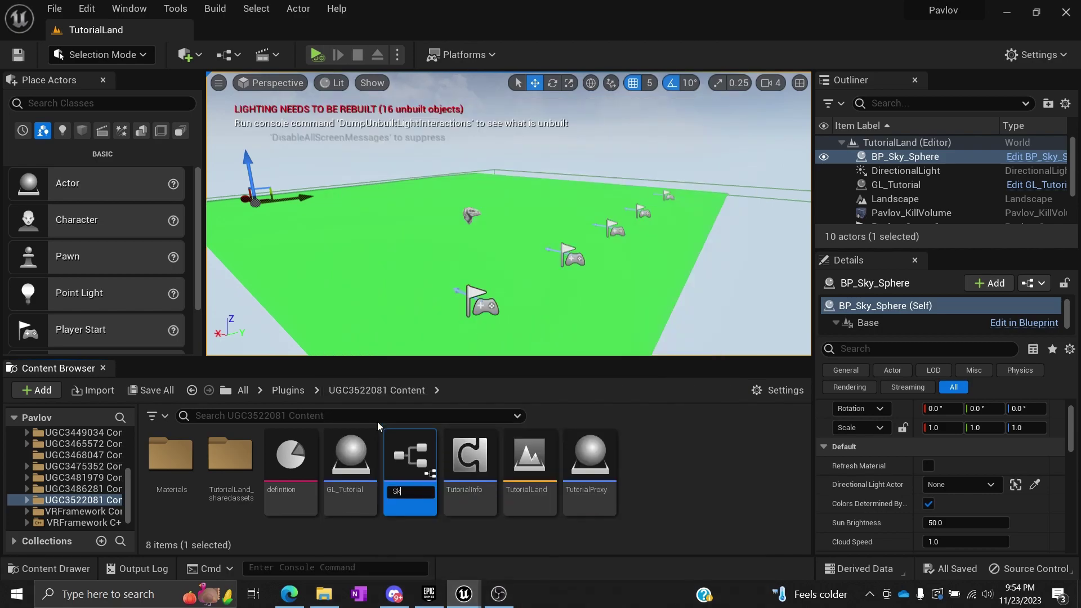
type("inVolume")
key("Return")
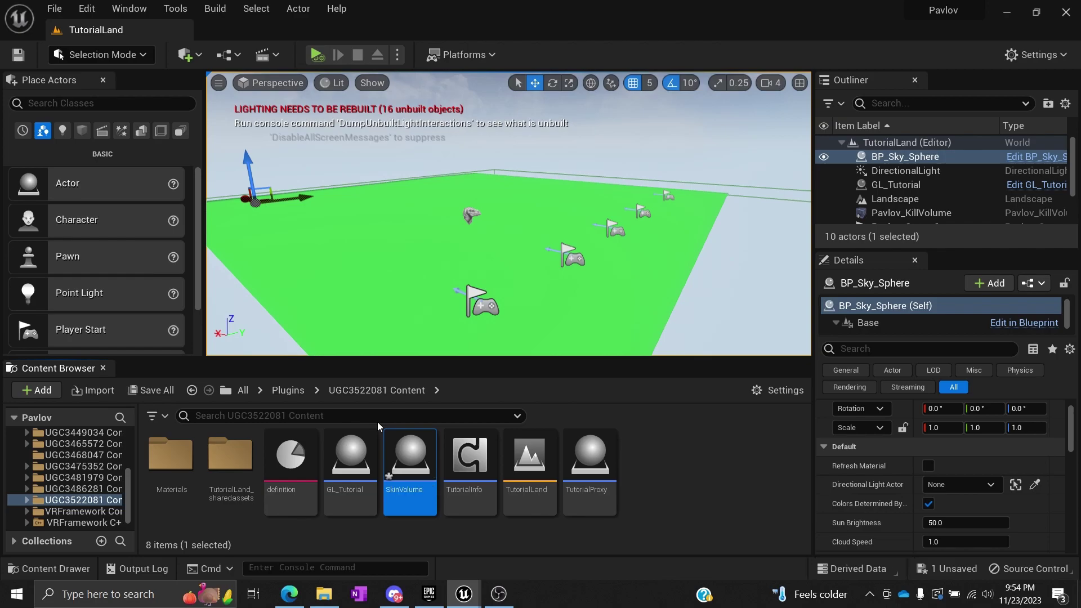
left_click(153, 394)
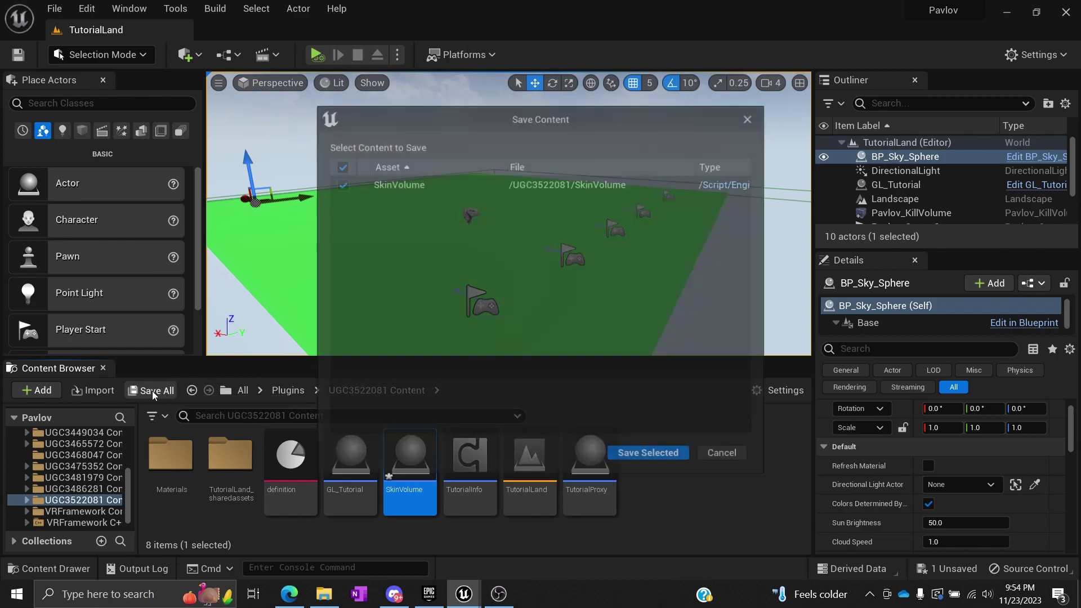
left_click(629, 453)
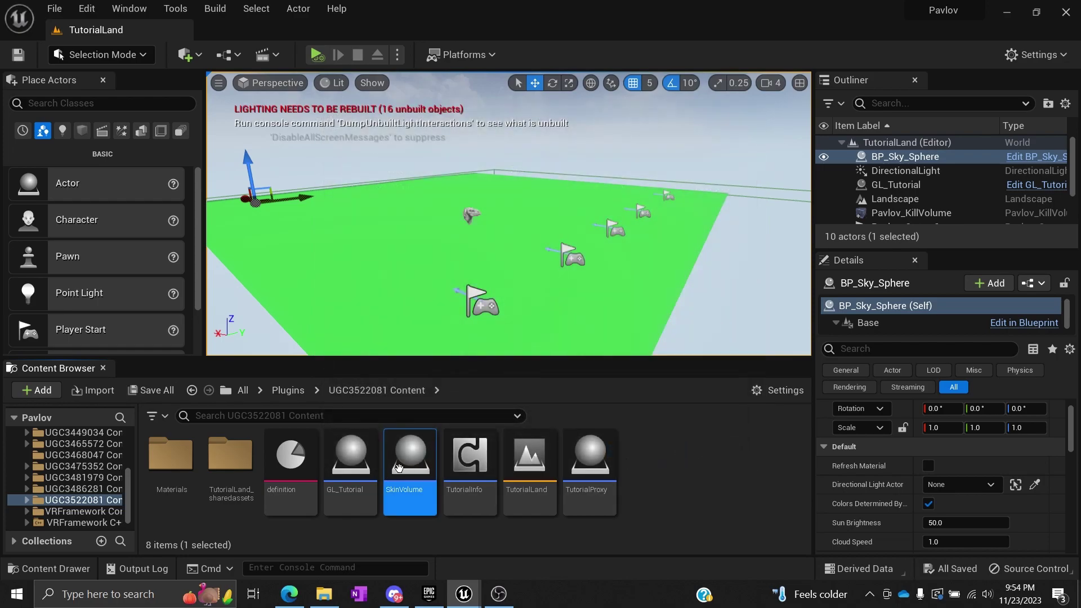
Step: Open the SkinVolume Blueprint for editing
mouse_move(401, 475)
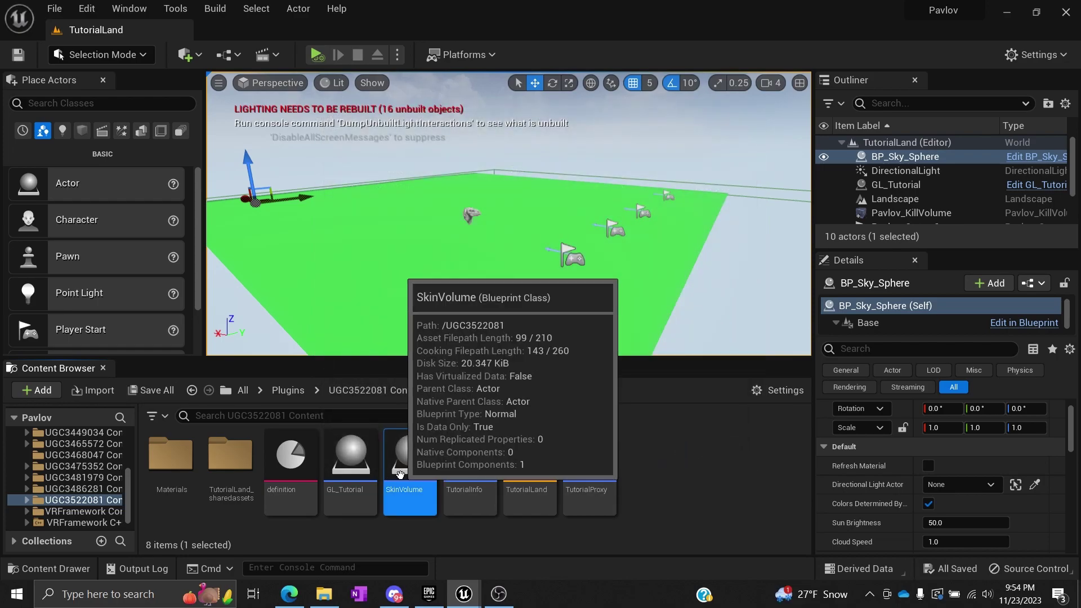
double_click(401, 475)
mouse_move(458, 265)
right_mouse_down()
mouse_move(457, 249)
mouse_move(459, 266)
mouse_move(440, 269)
right_mouse_up()
left_click_drag(340, 209, 442, 268)
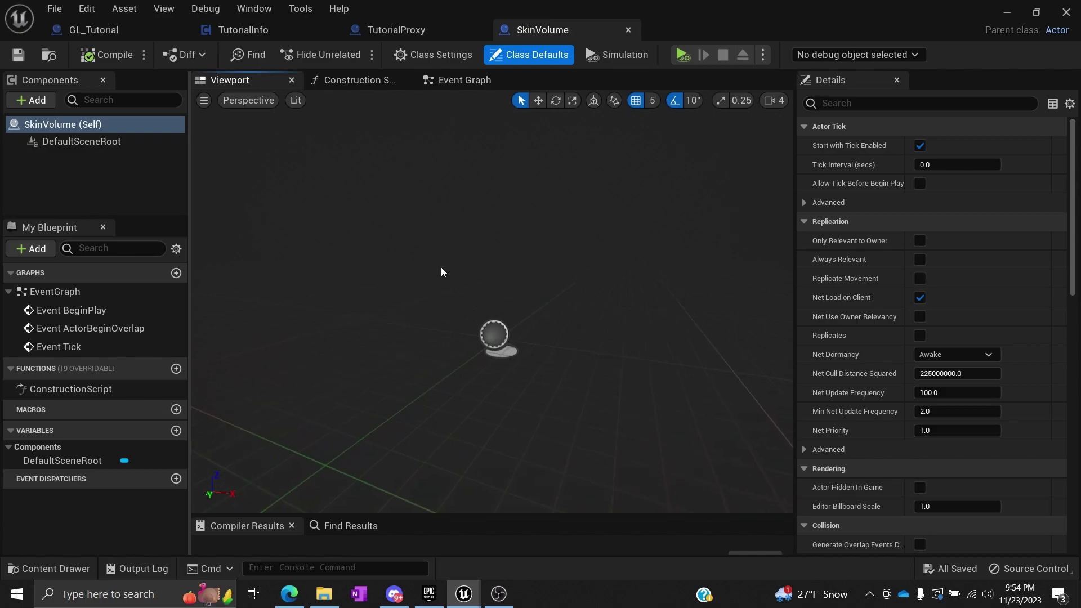
Step: Add a Box Collision component to the SkinVolume Blueprint, keeping the name Box
left_click(57, 174)
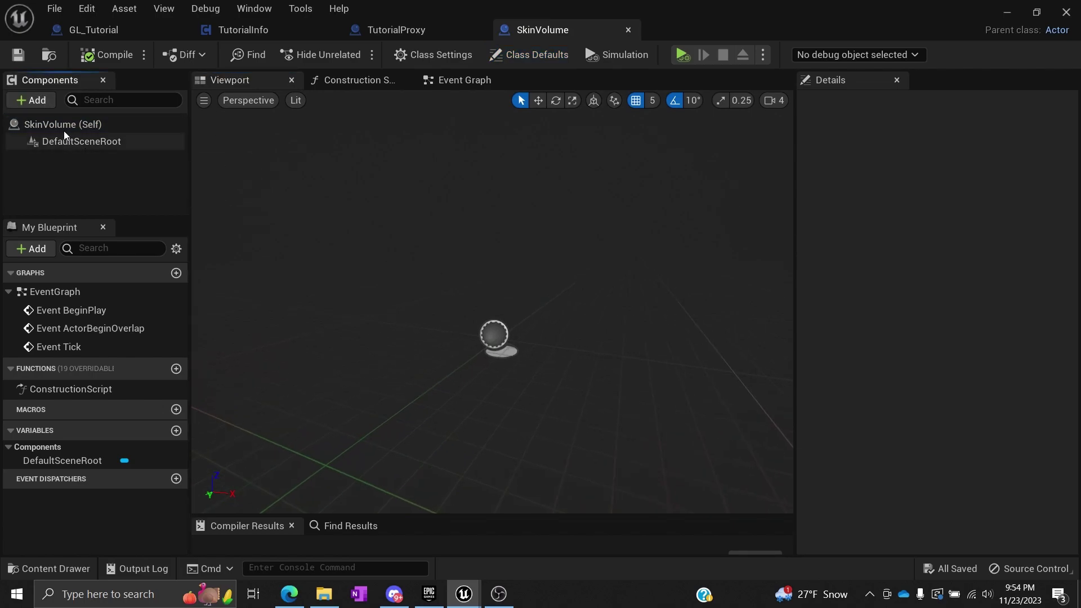
left_click(32, 100)
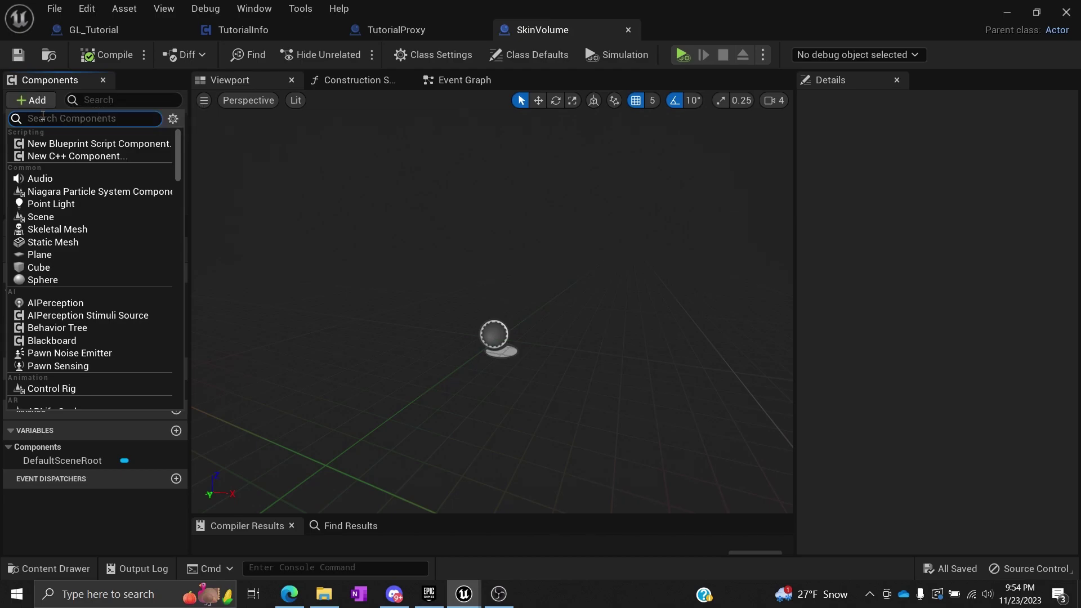
type("box")
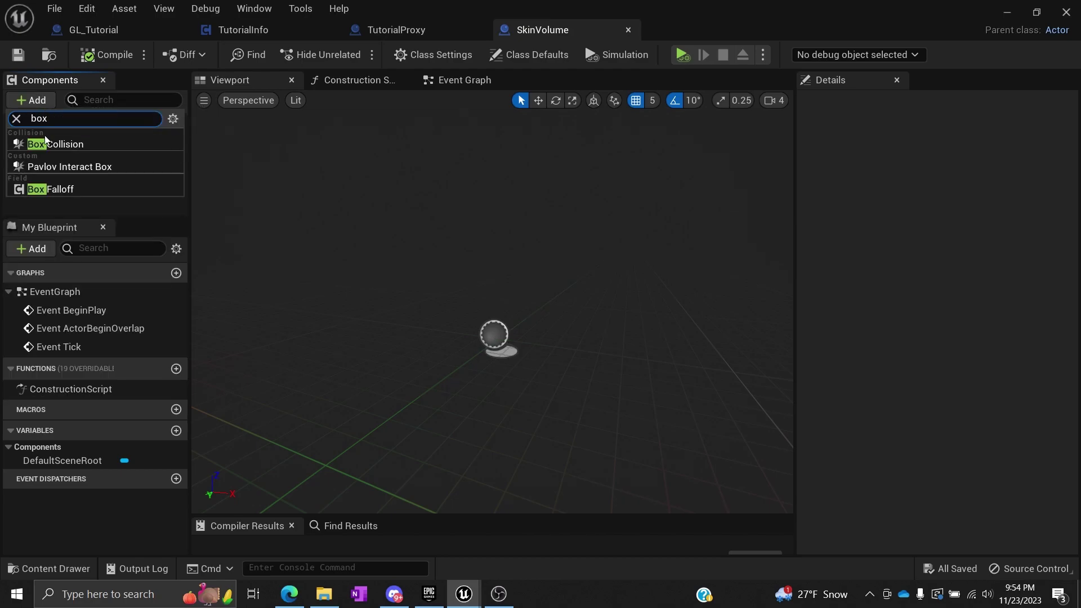
left_click(48, 145)
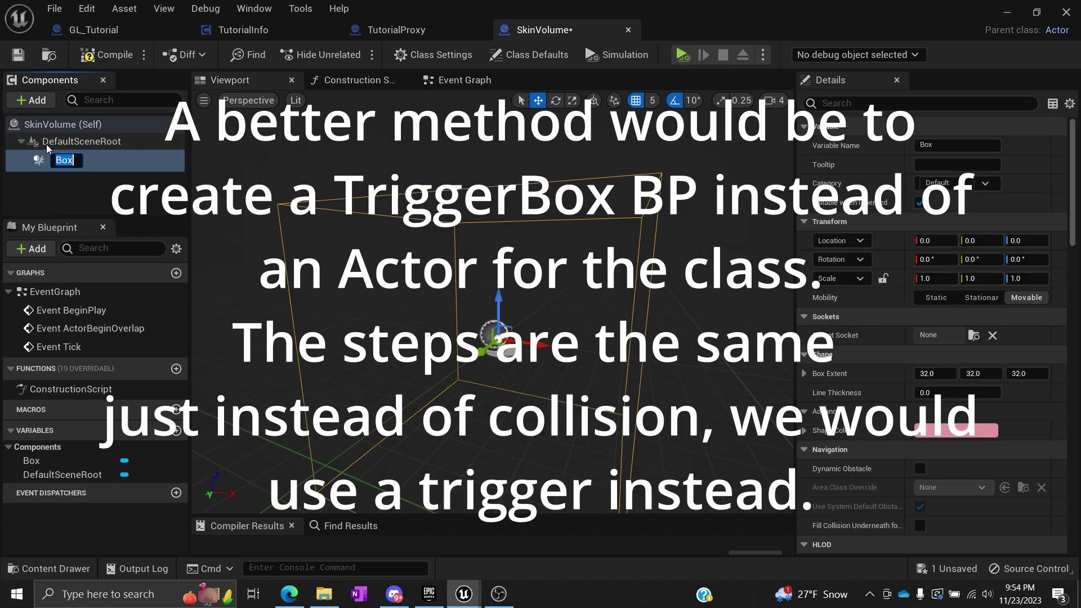
key("Return")
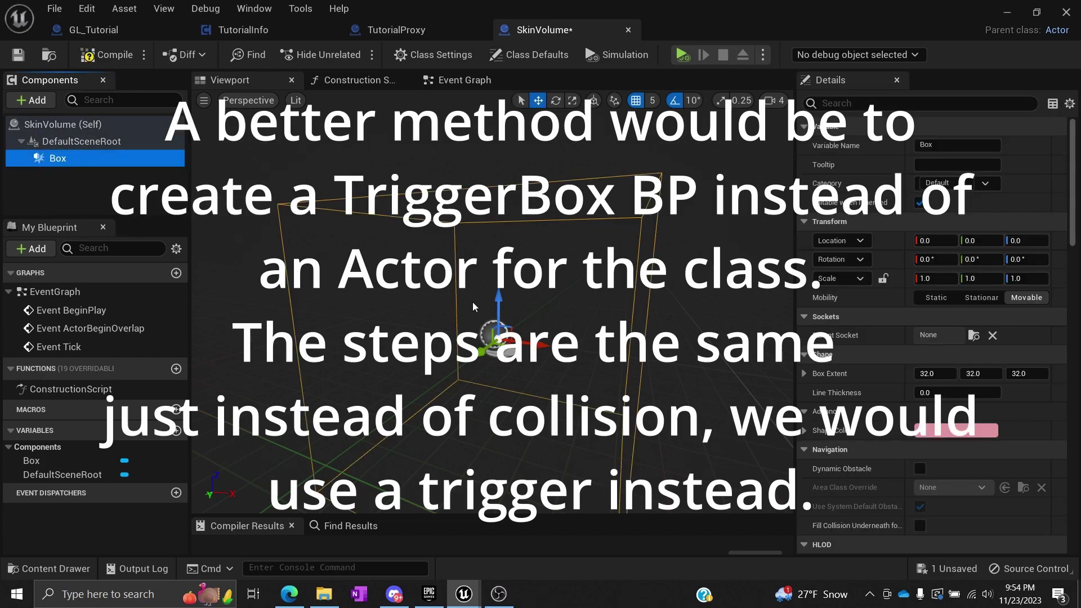
Step: Set the box collision's line thickness to 2.0 and save the Blueprint
left_click(243, 219)
left_click(944, 393)
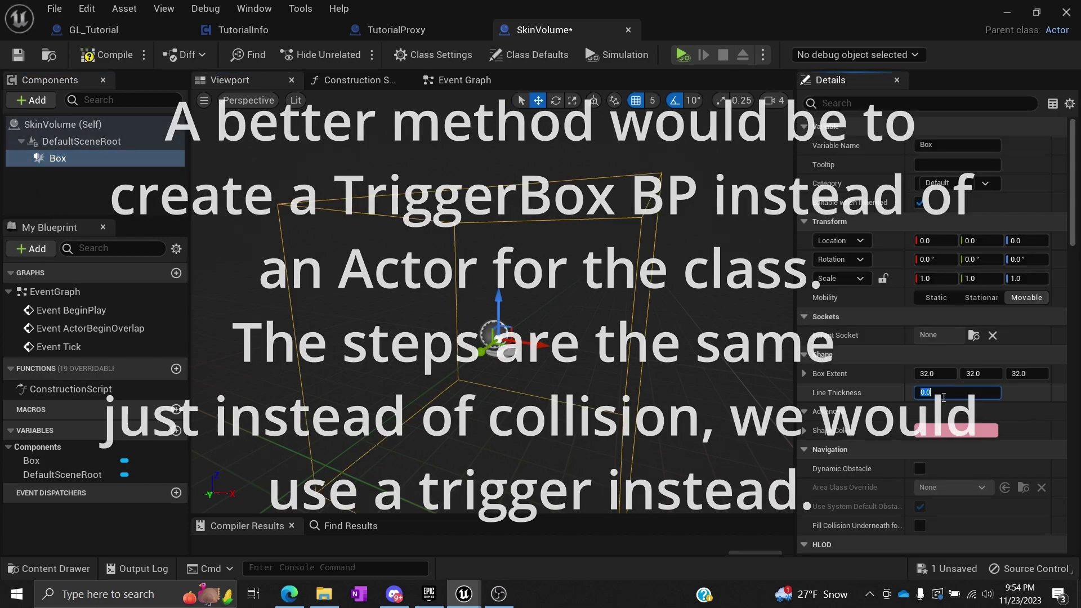
type("2")
key("Return")
left_click(692, 294)
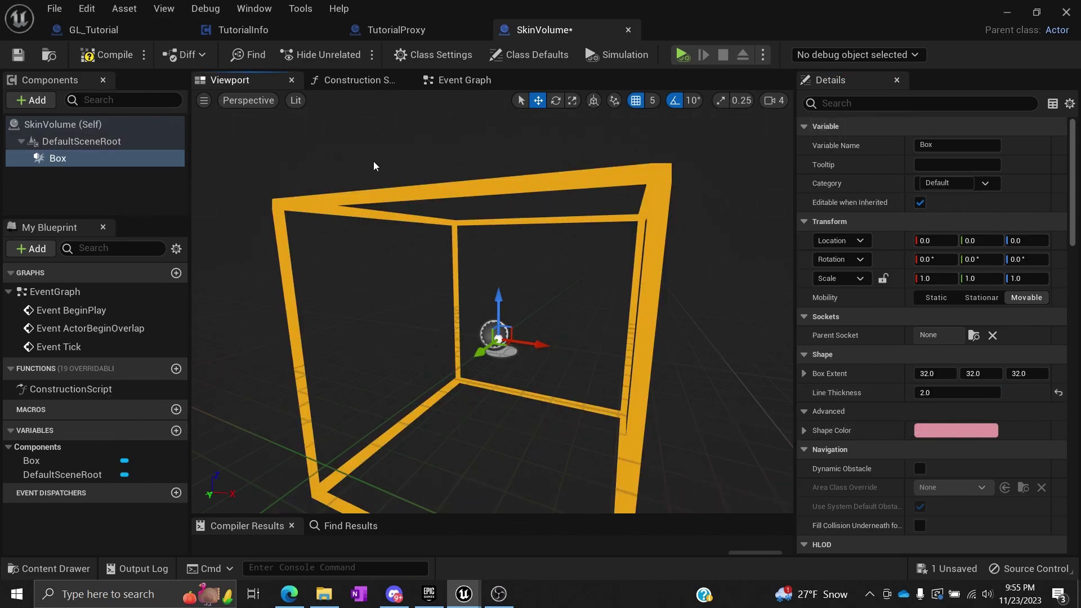
key("f")
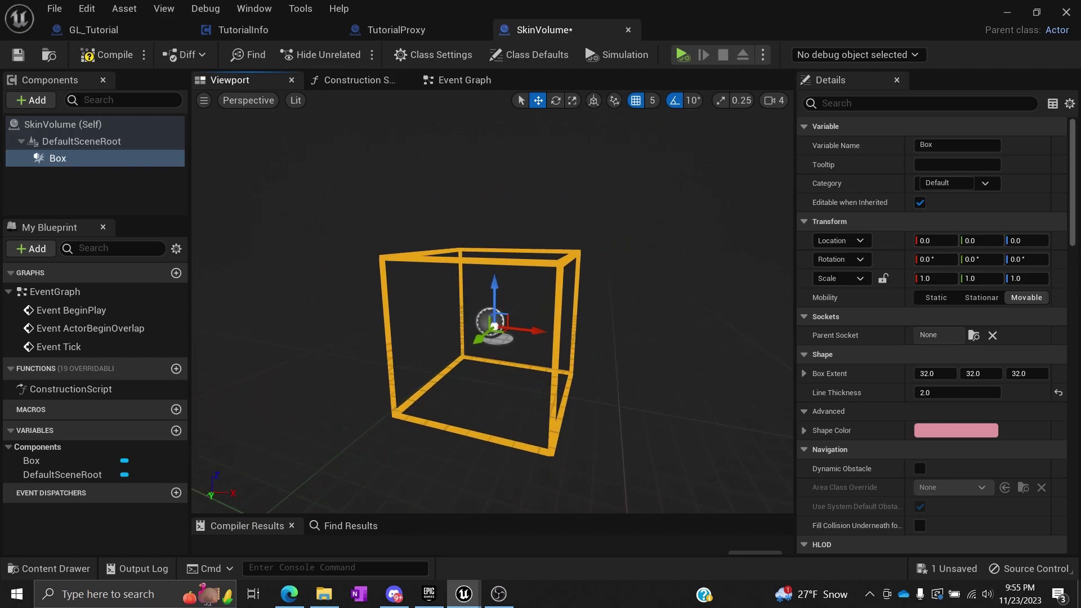
left_click(63, 182)
left_click(62, 156)
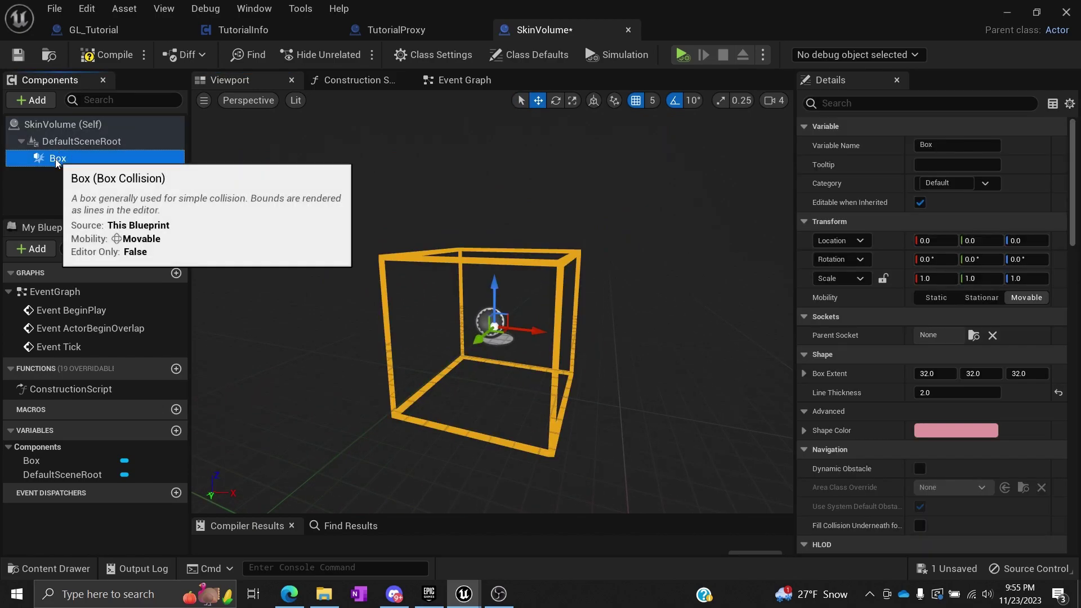
left_click(18, 56)
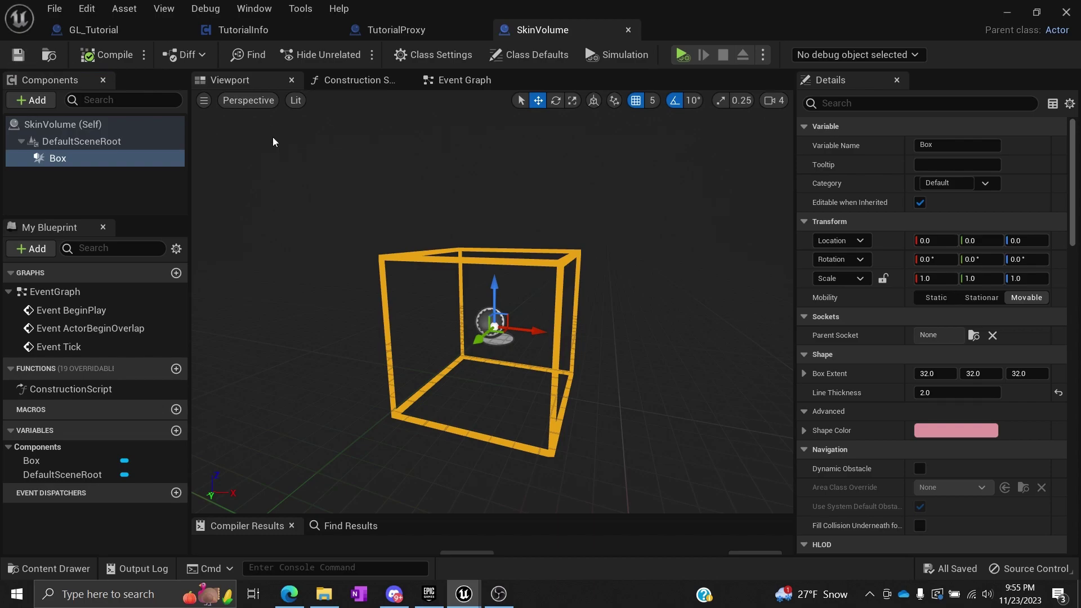
Step: Add a Cube static mesh component to SkinVolume, keeping the name Cube, and save the Blueprint
left_click(80, 196)
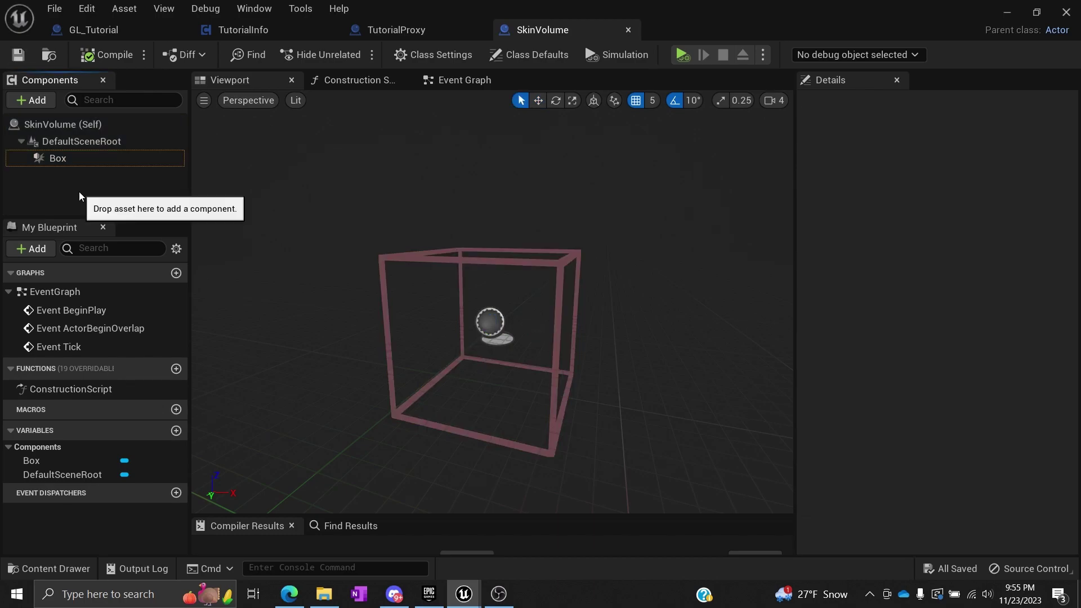
left_click(62, 158)
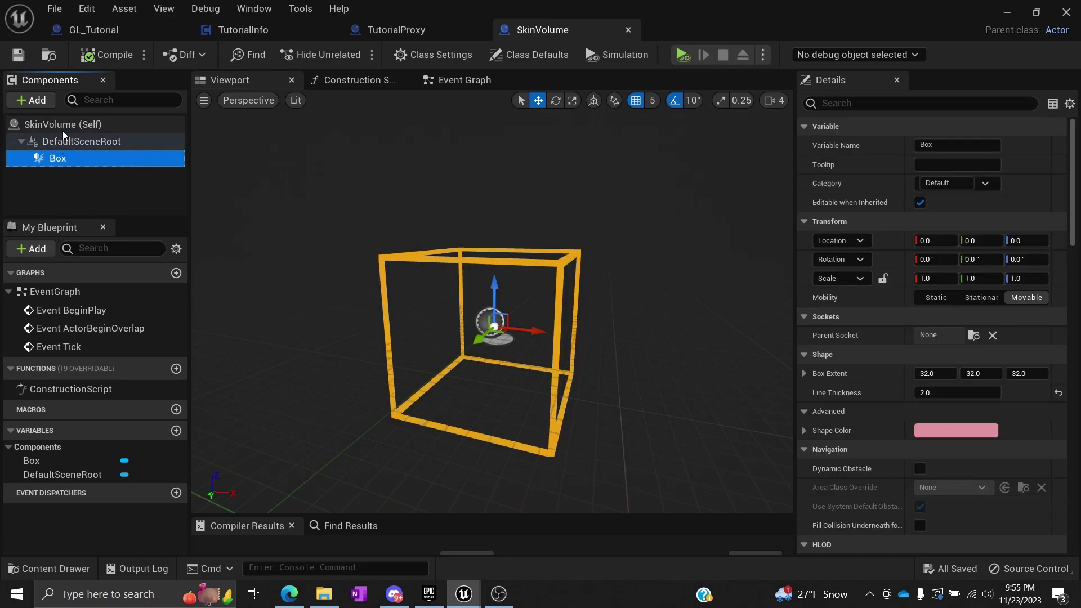
left_click(65, 129)
left_click(36, 101)
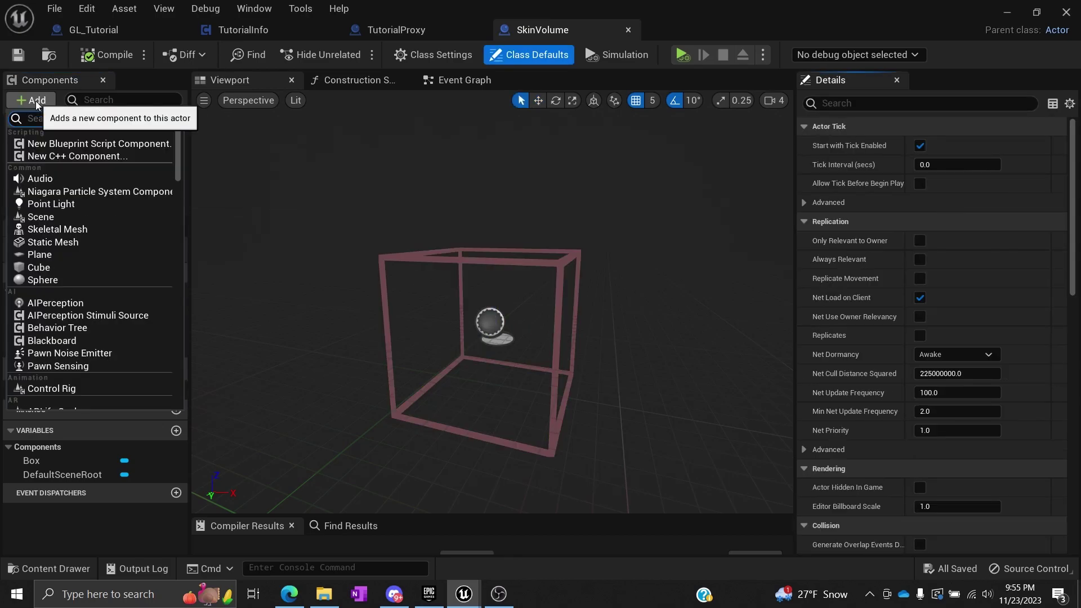
type("static")
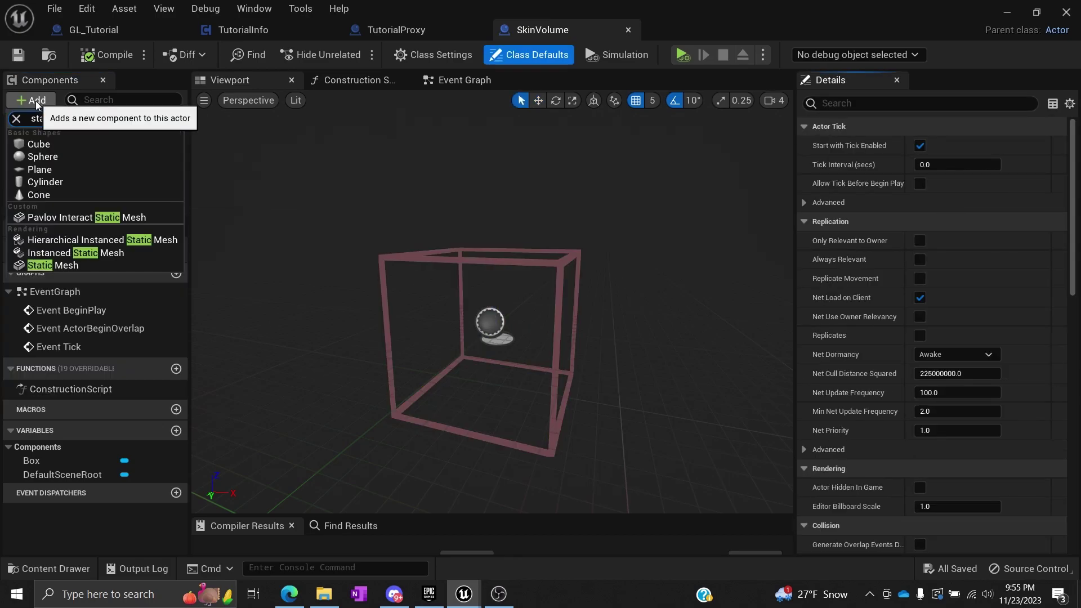
left_click(50, 145)
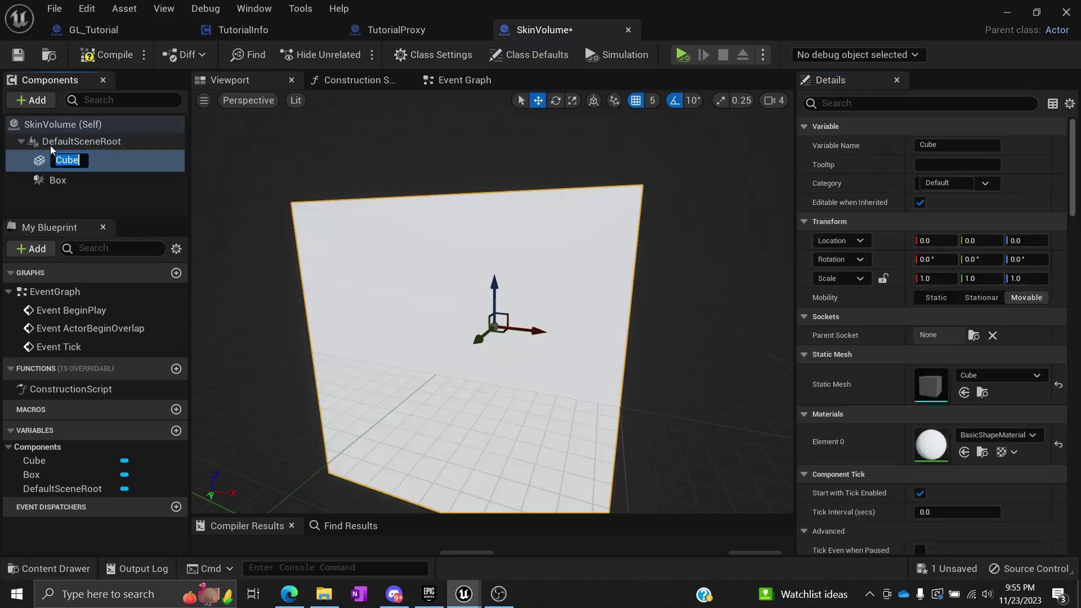
key("Return")
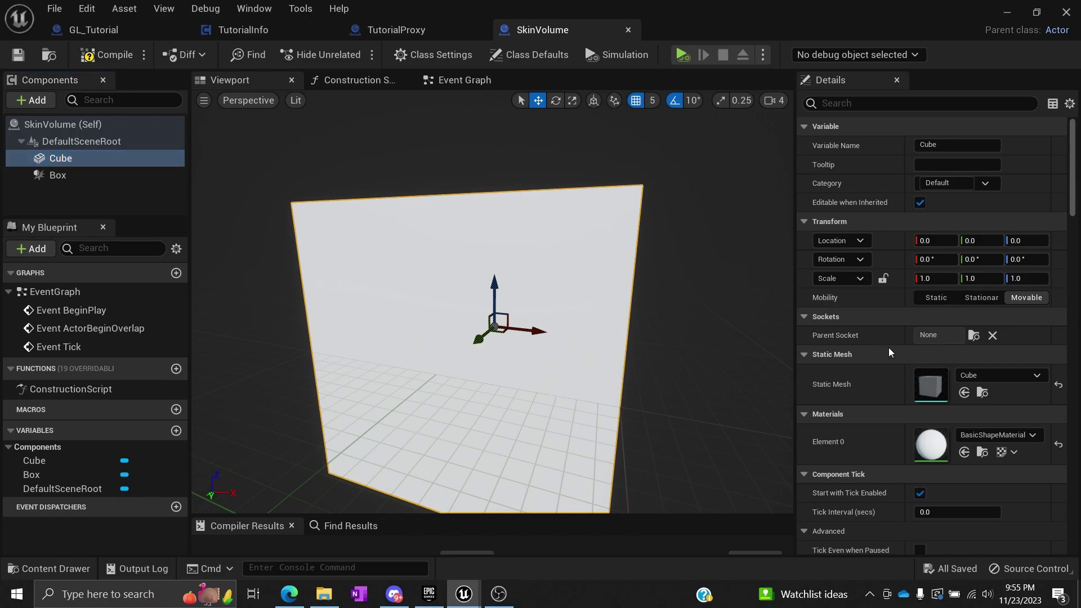
Step: Return to the level editor and create a material named VolumeTransparent in the Materials folder
left_click(1008, 13)
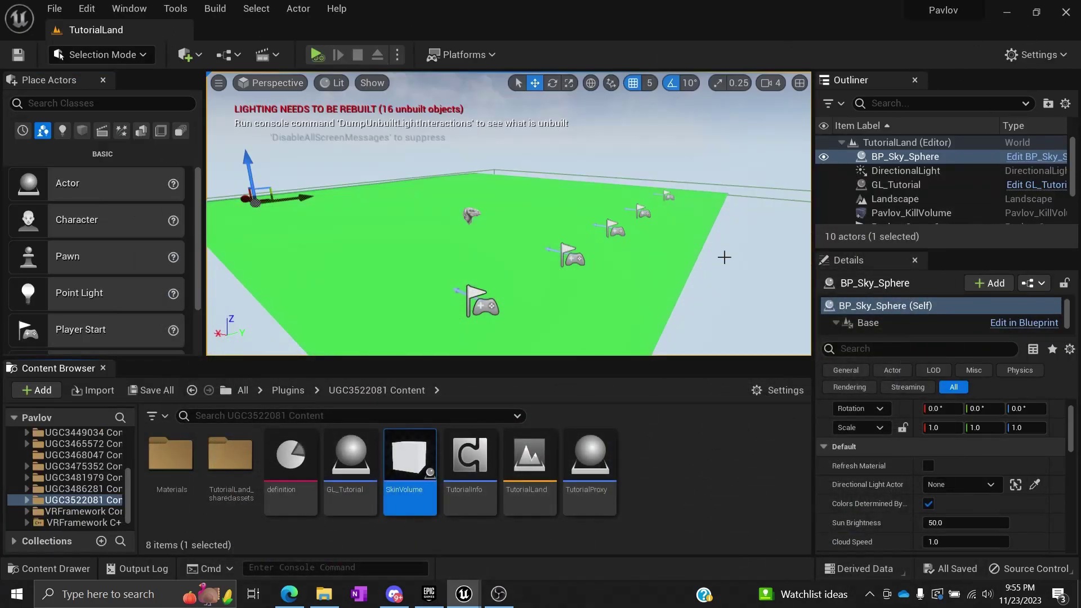
double_click(179, 472)
right_click(269, 485)
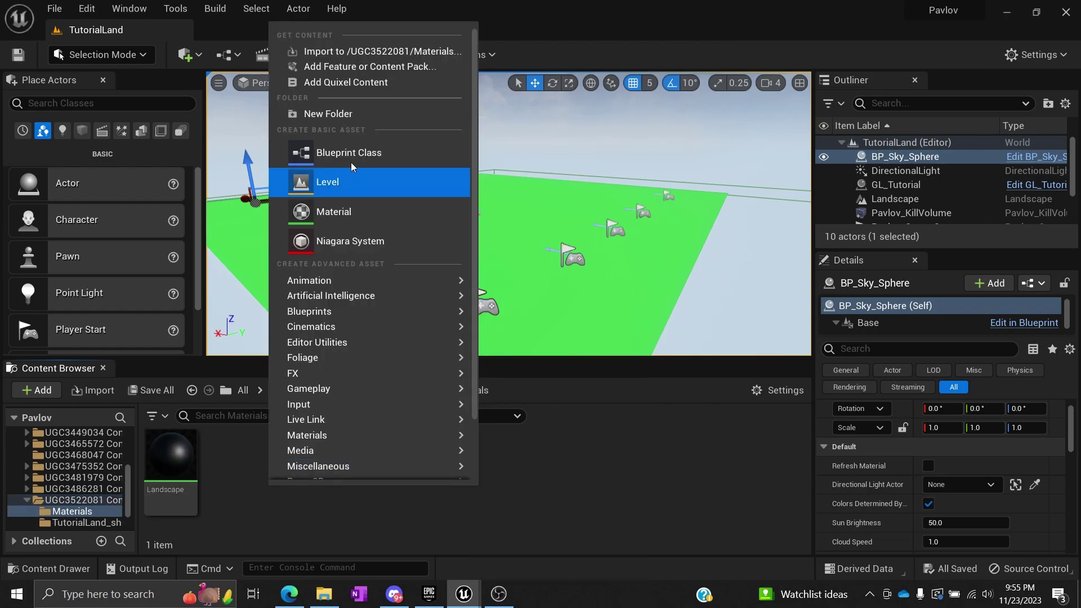
left_click(334, 211)
key("BackSpace")
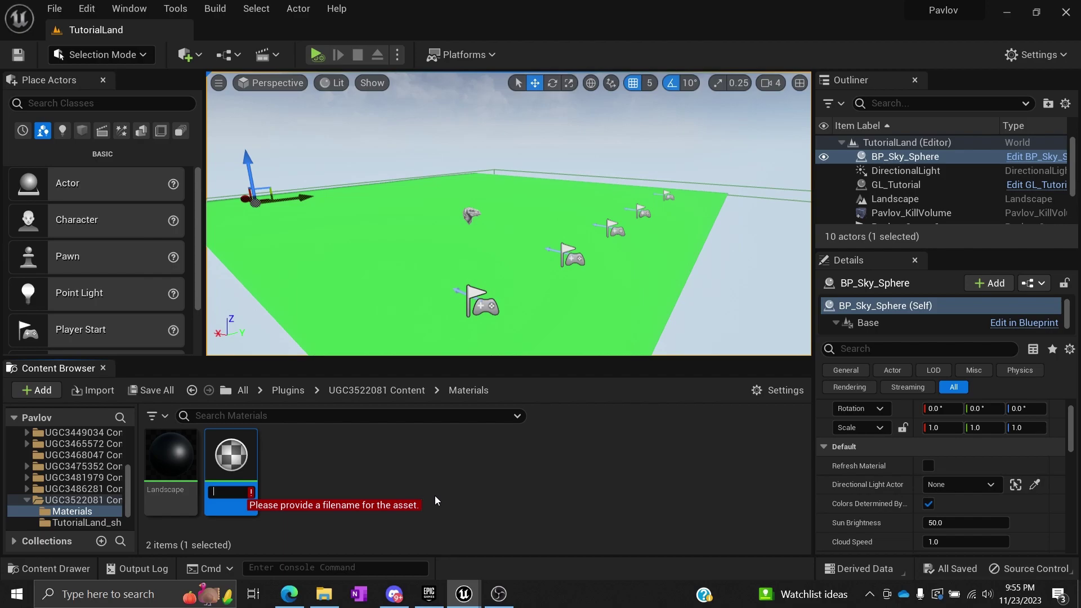
type("Volume")
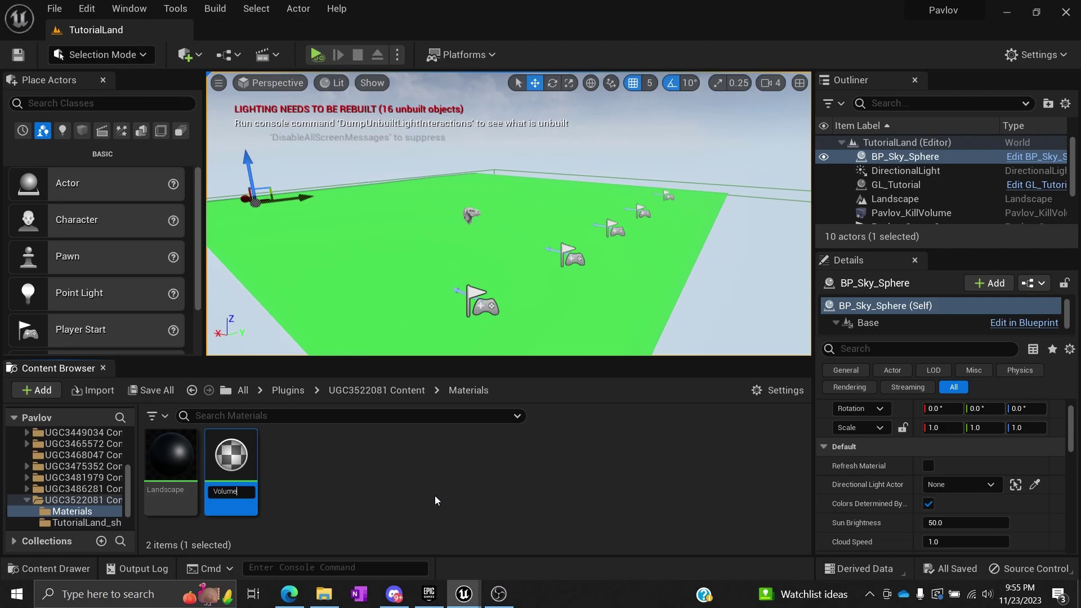
type("Transparent")
key("Return")
Step: Open the VolumeTransparent material and add a Constant3Vector node connected to Base Color, placed beside the main node
double_click(237, 453)
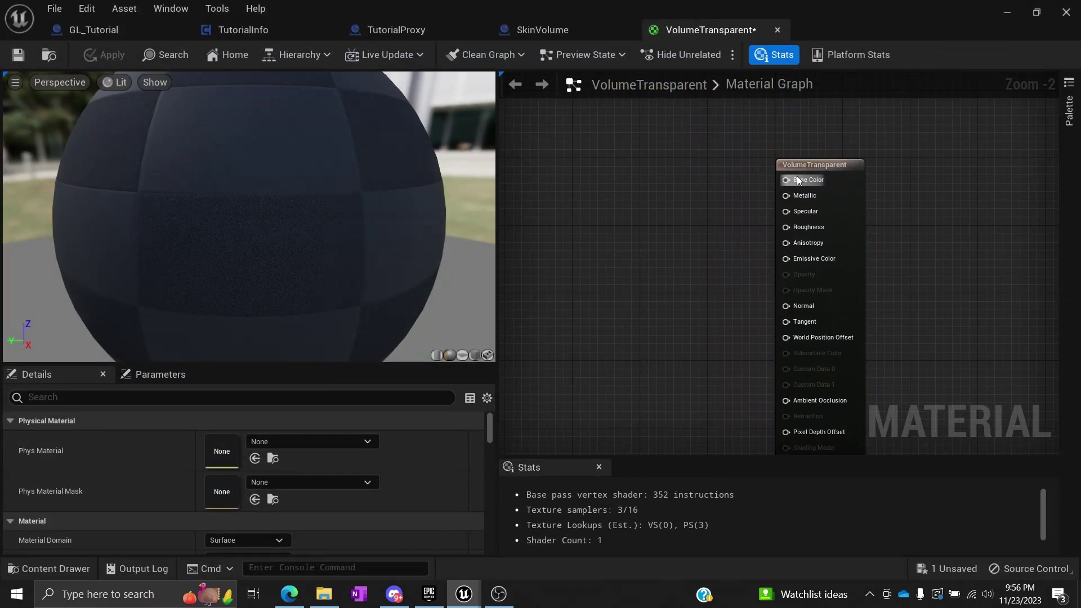
left_click_drag(797, 177, 616, 195)
type("constat")
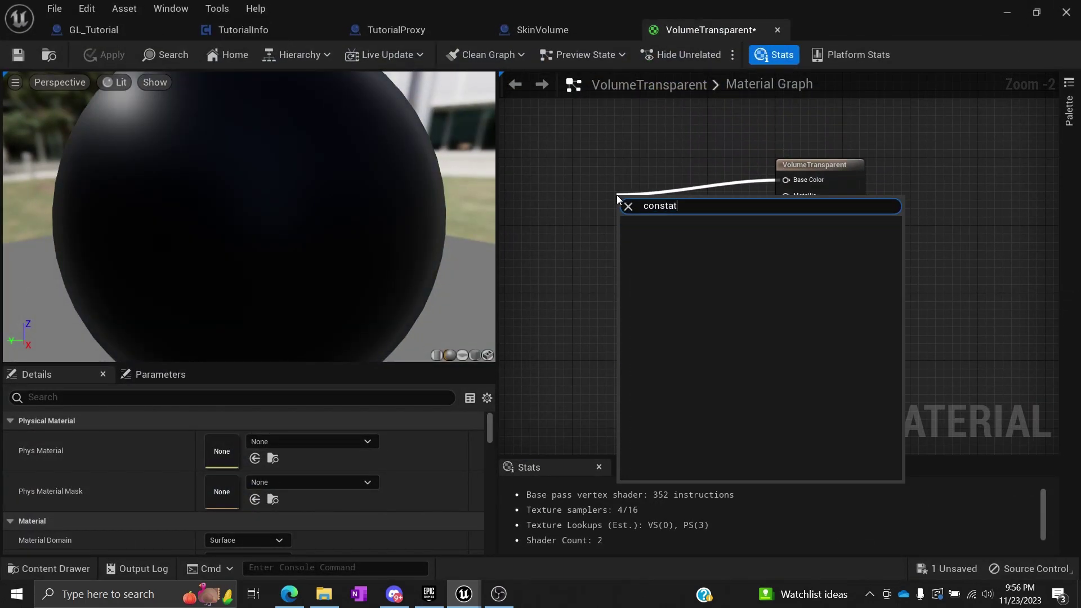
key("Down")
key("Down")
key("Return")
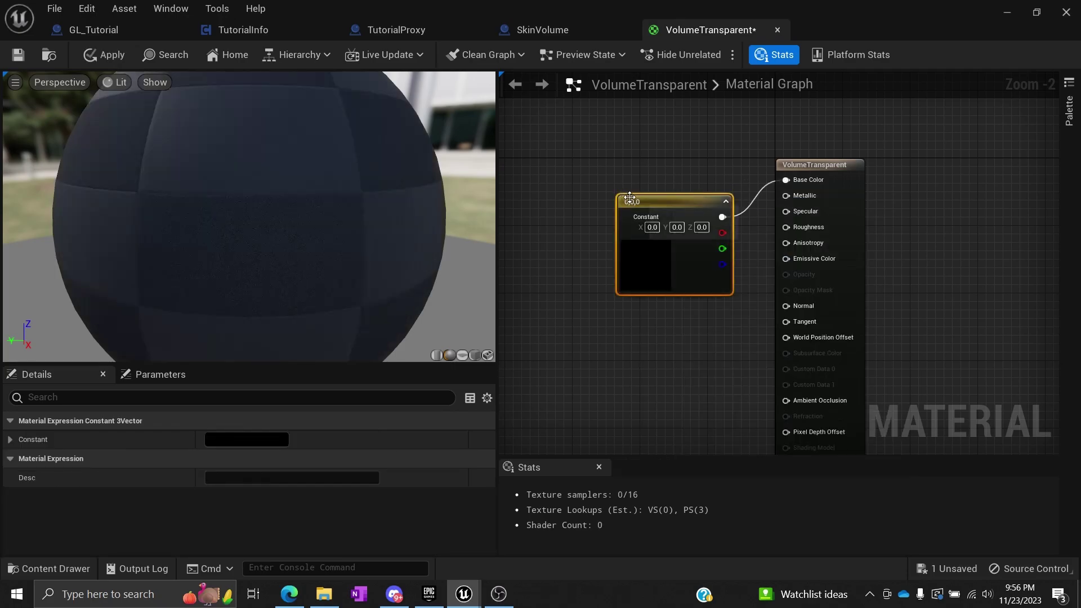
left_click_drag(630, 197, 586, 145)
Step: Set the Constant3Vector colour to white (1, 1, 1) and deselect the node
double_click(597, 198)
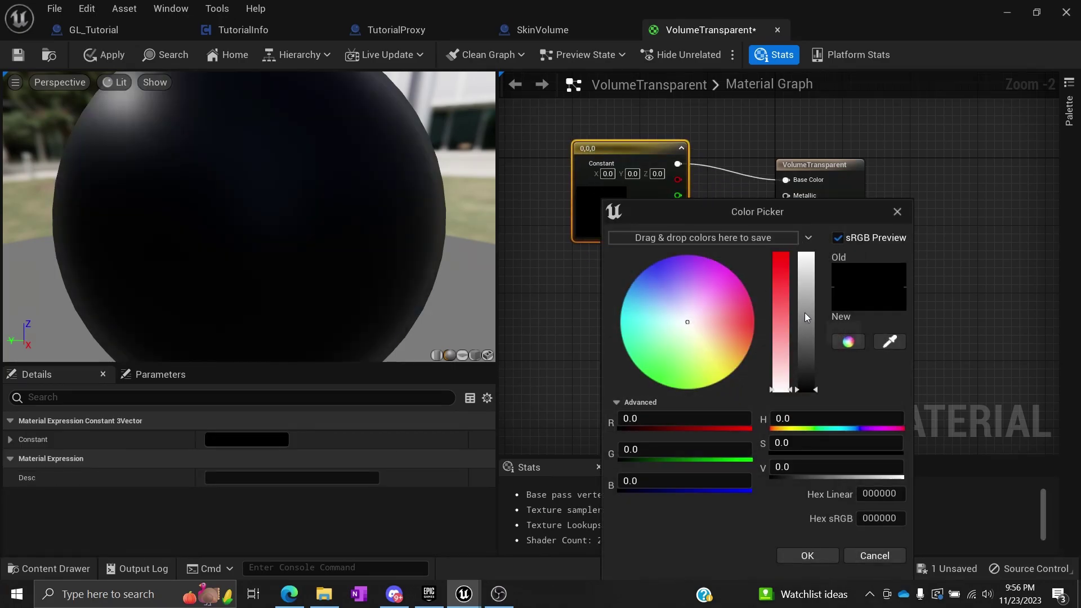
mouse_move(806, 317)
left_mouse_down()
mouse_move(809, 251)
mouse_move(808, 306)
left_mouse_up()
left_click_drag(806, 262, 808, 239)
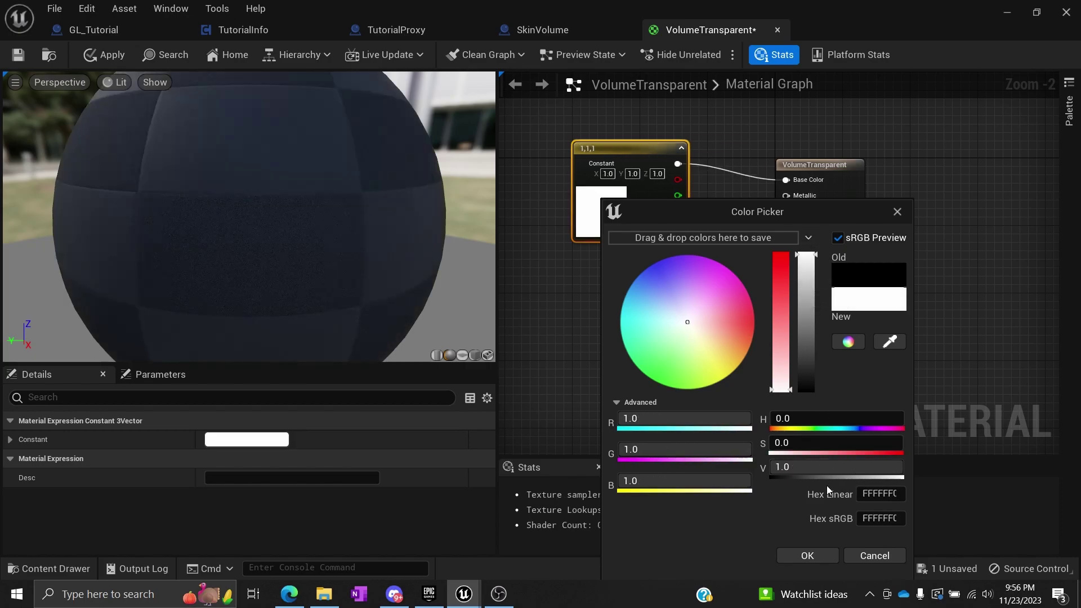
left_click(807, 555)
left_click(712, 428)
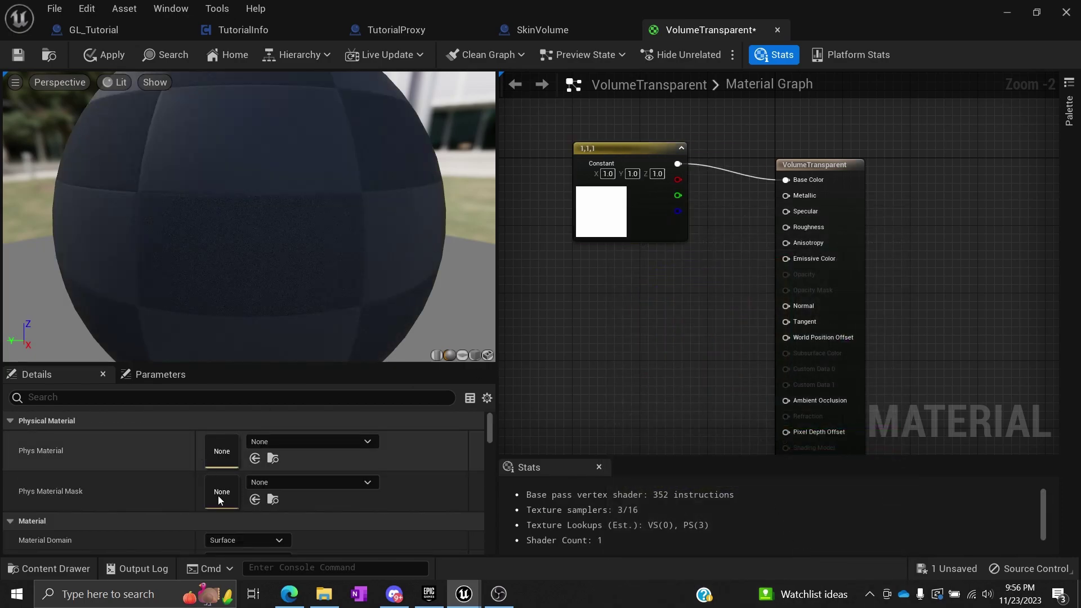
Step: Set the VolumeTransparent material's Blend Mode to Translucent
scroll(171, 502, "down", 2)
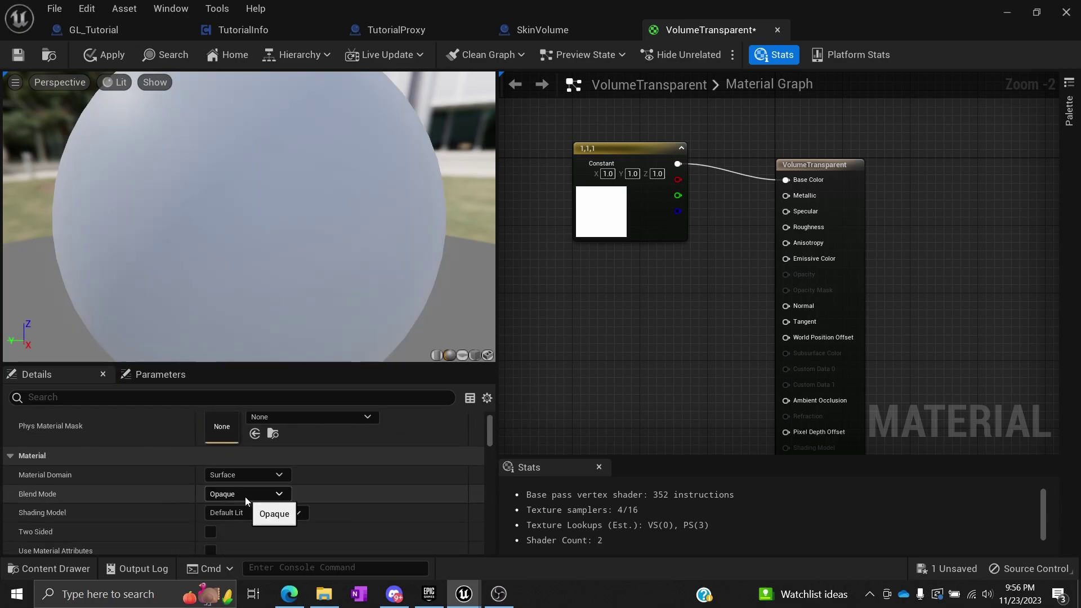
left_click(826, 163)
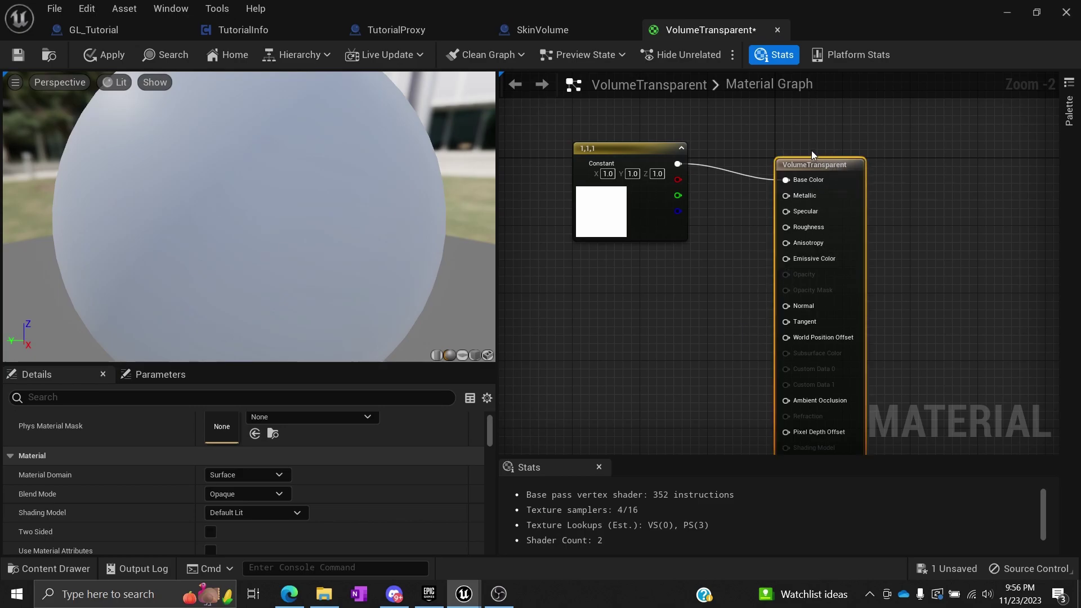
left_click(812, 150)
scroll(157, 515, "up", 2)
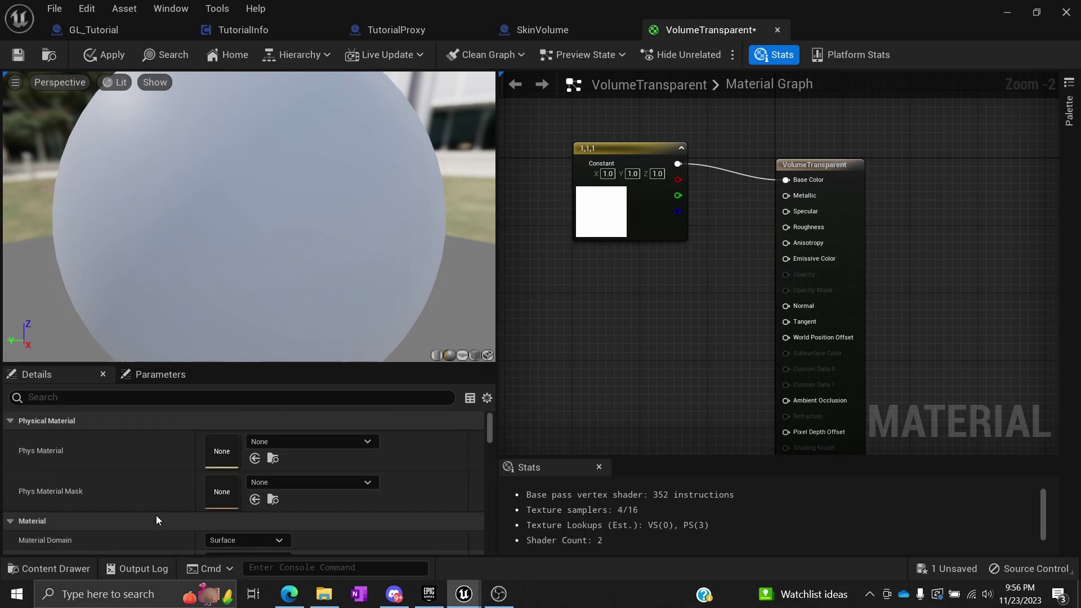
scroll(156, 515, "down", 5)
scroll(157, 516, "up", 5)
scroll(157, 515, "down", 2)
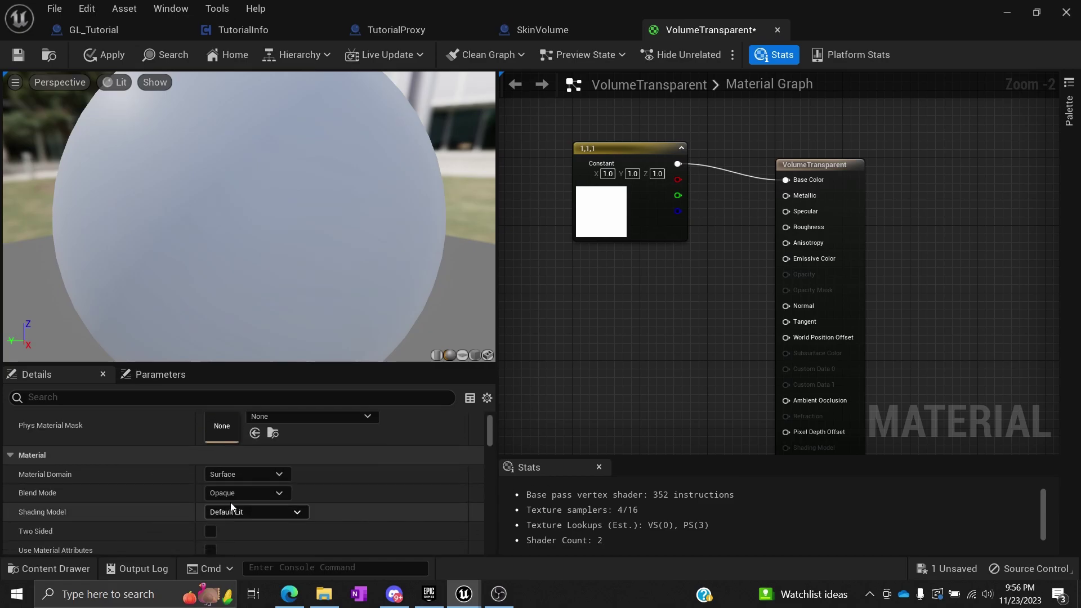
left_click(247, 491)
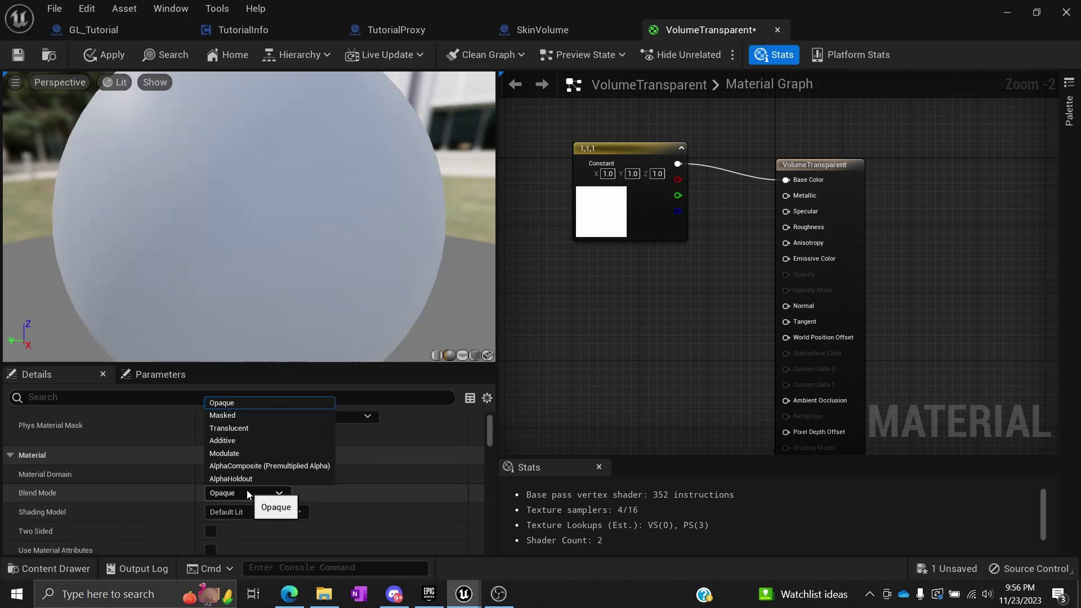
left_click(235, 428)
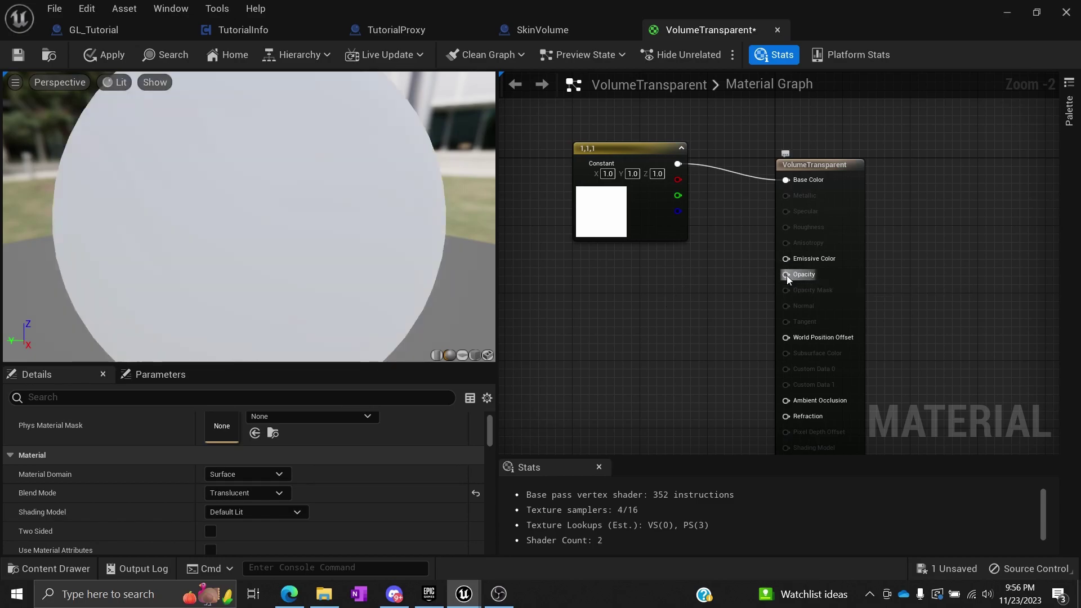
Step: Add a Constant node with value 0.5 connected to Opacity, and save the material
left_click_drag(786, 276, 636, 276)
type("const")
key("Return")
left_click(666, 301)
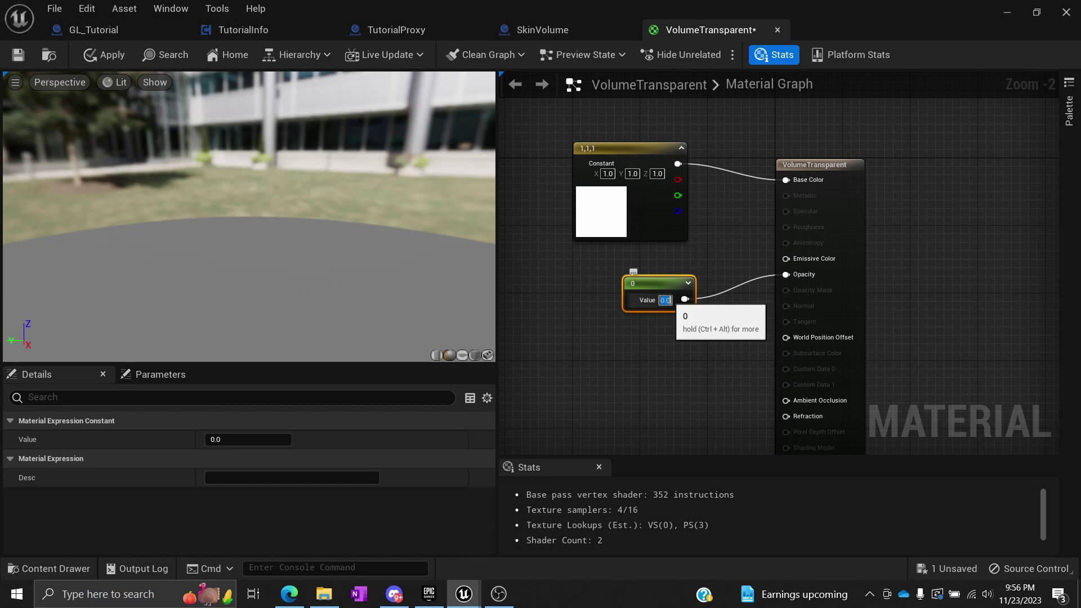
type("0.5")
key("Return")
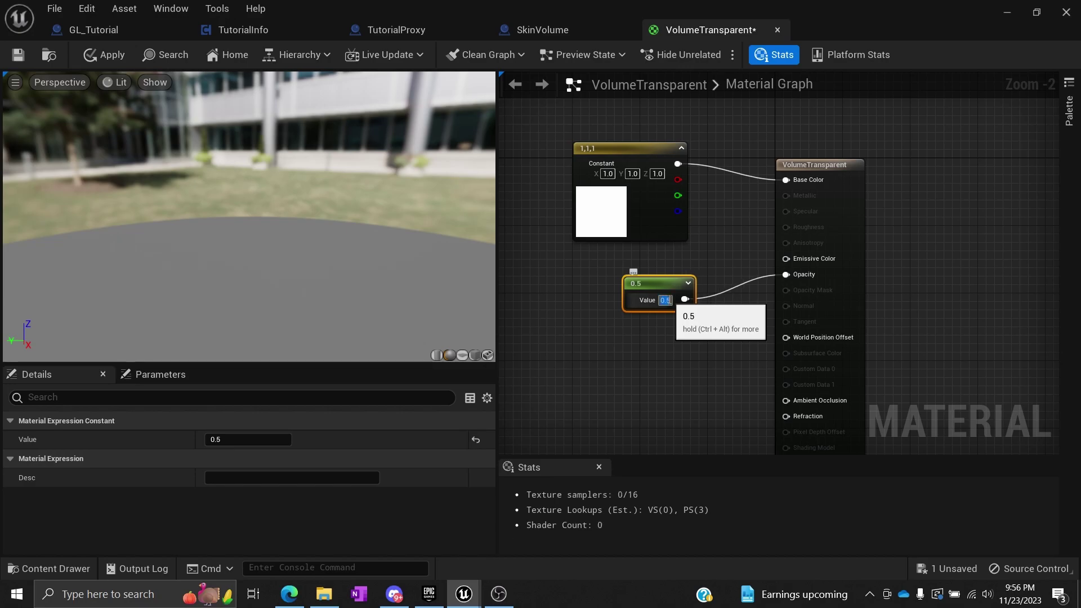
left_click(535, 329)
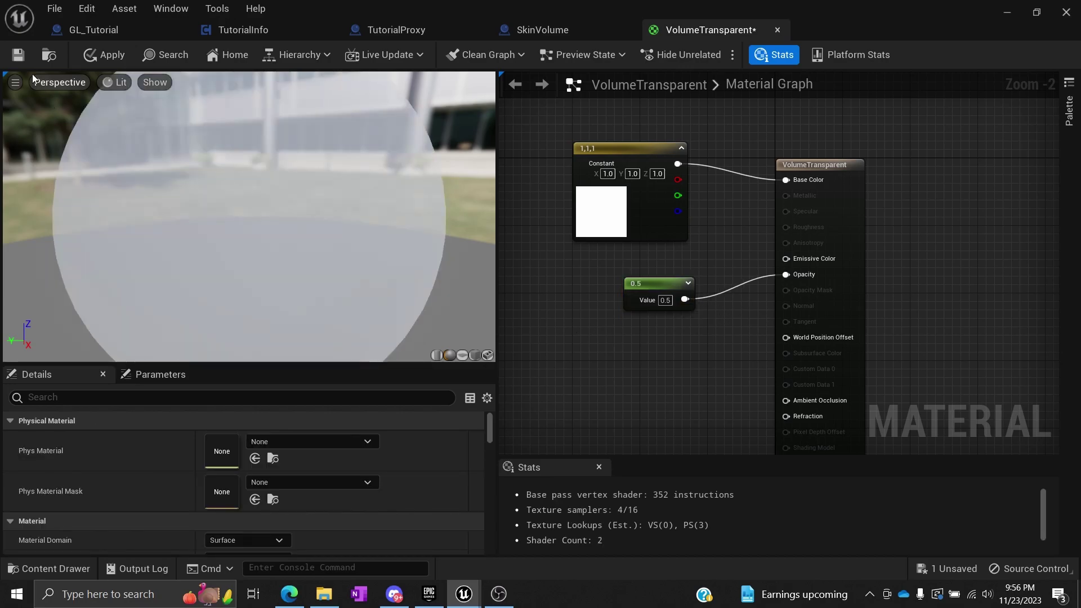
left_click(18, 55)
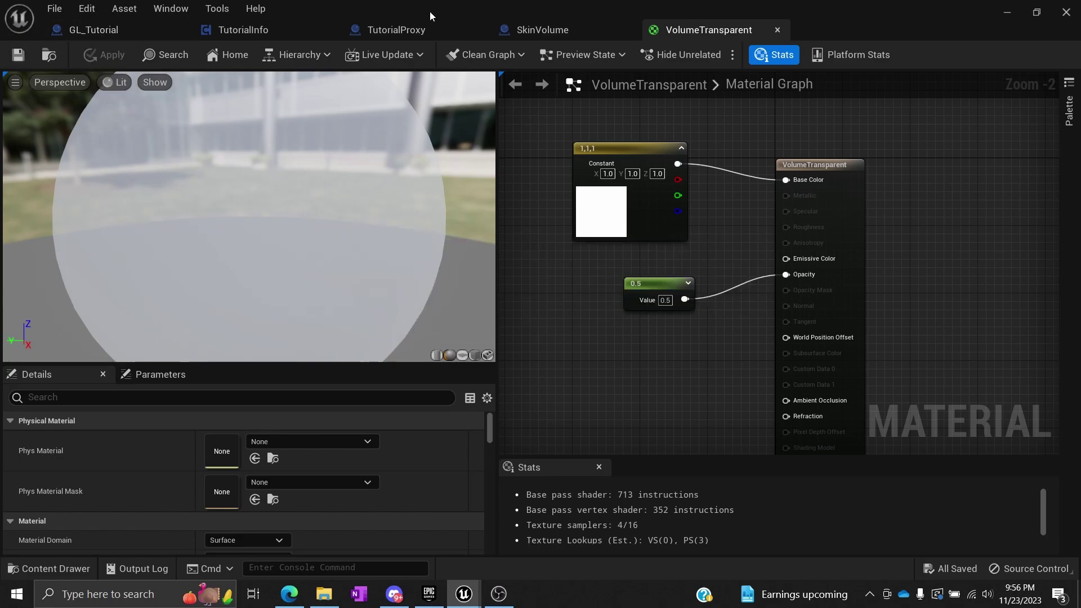
Step: Return to the SkinVolume Blueprint and assign the VolumeTransparent material to the Cube component's Element 0
left_click(517, 29)
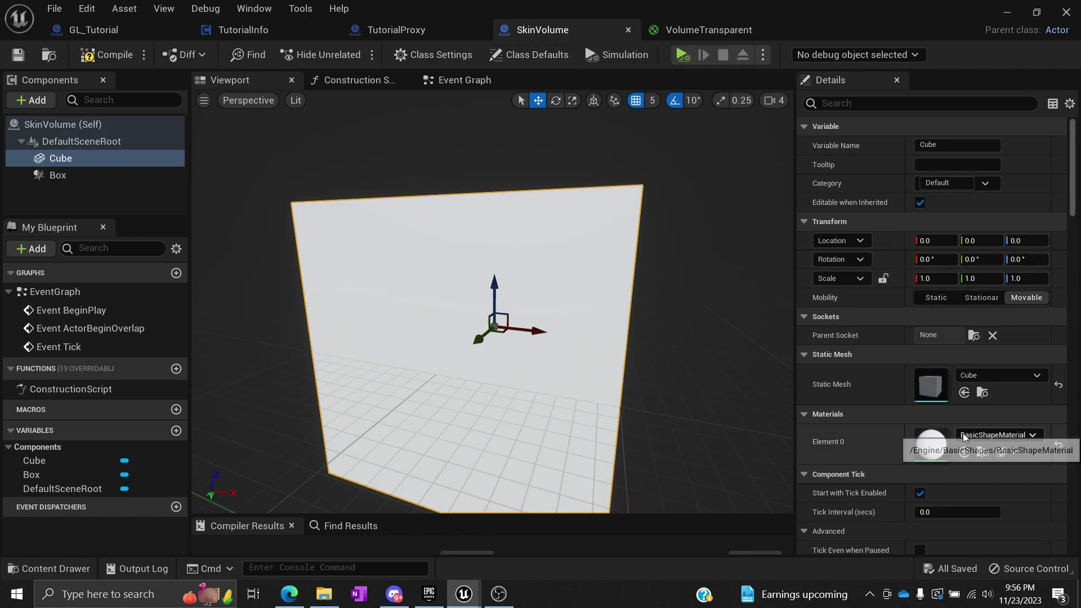
left_click(994, 434)
type("Volume")
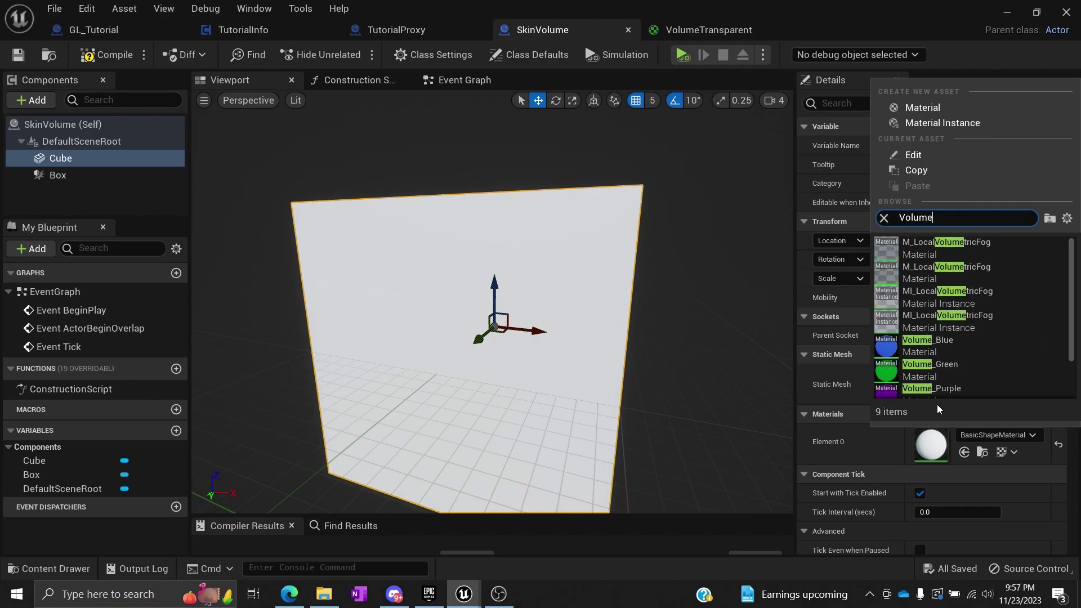
scroll(955, 360, "down", 2)
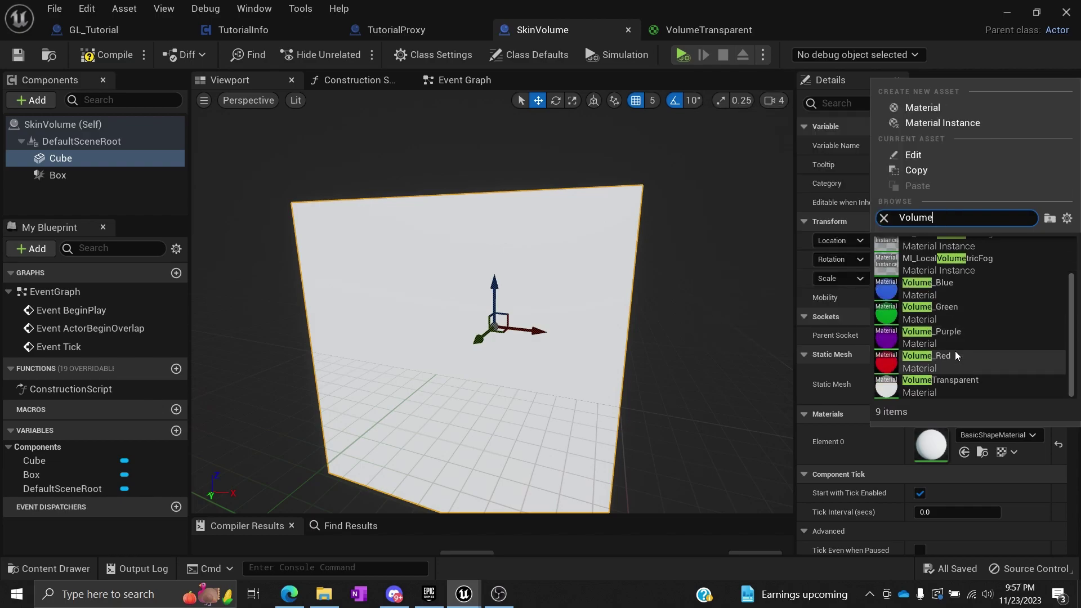
left_click(933, 385)
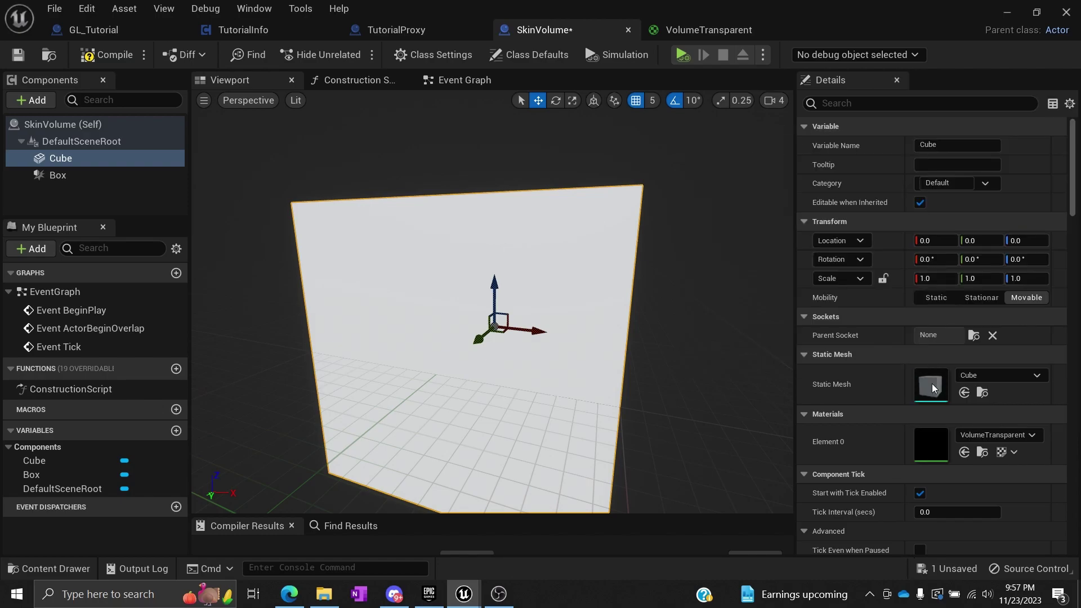
mouse_move(666, 309)
right_mouse_down()
mouse_move(698, 323)
mouse_move(642, 316)
mouse_move(642, 307)
mouse_move(690, 310)
mouse_move(666, 309)
mouse_move(675, 296)
mouse_move(665, 304)
right_mouse_up()
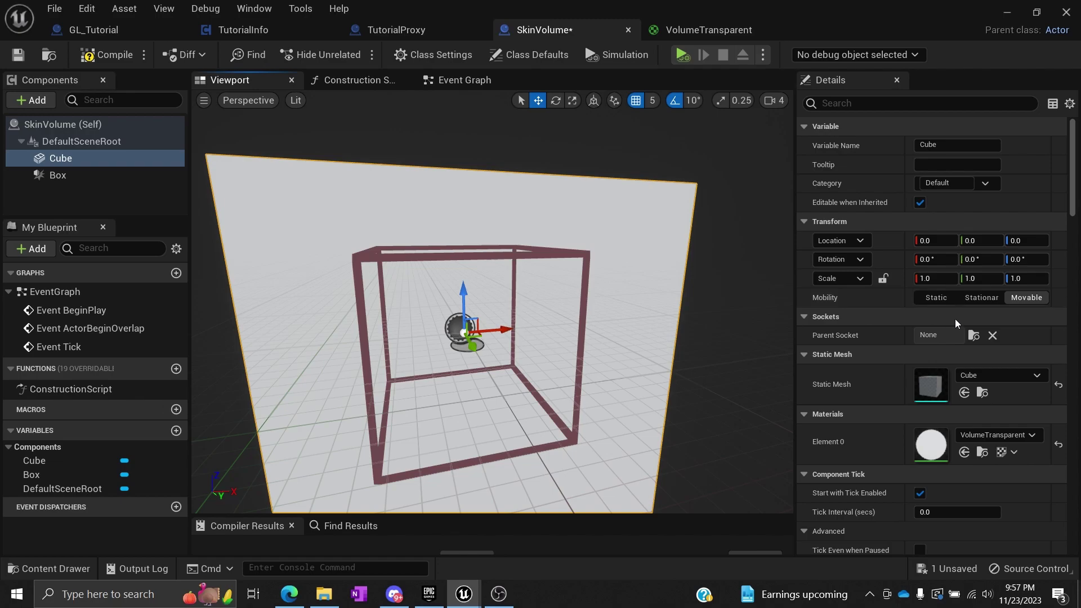
Step: Try to fit the Cube to the collision box by reducing its X scale down to 0.5
left_click_drag(935, 279, 928, 278)
right_click_drag(678, 247, 695, 265)
key("s")
key("w")
key("d")
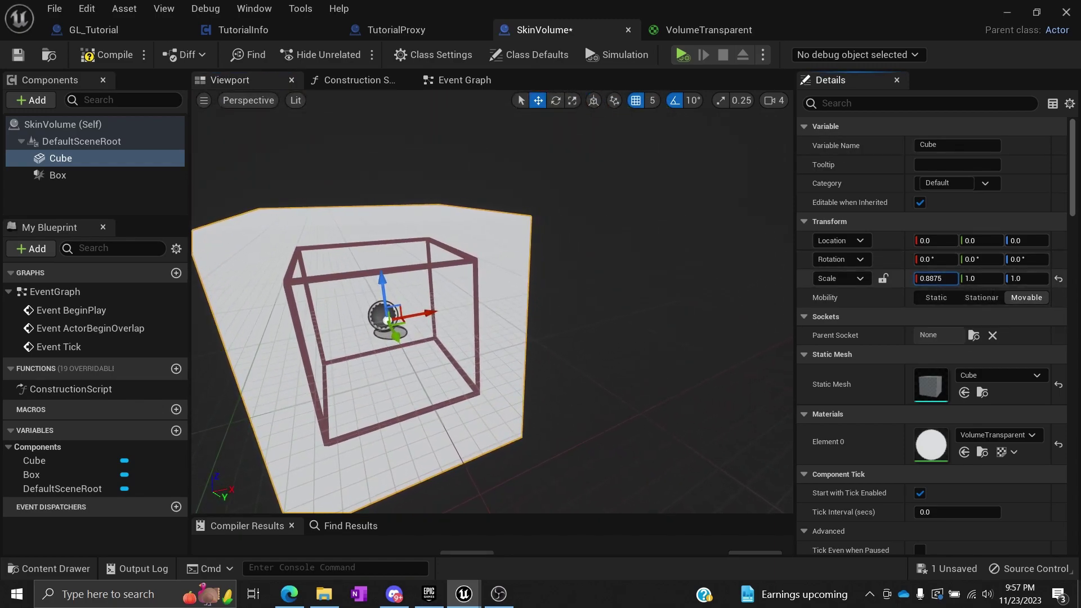
left_click_drag(936, 278, 928, 278)
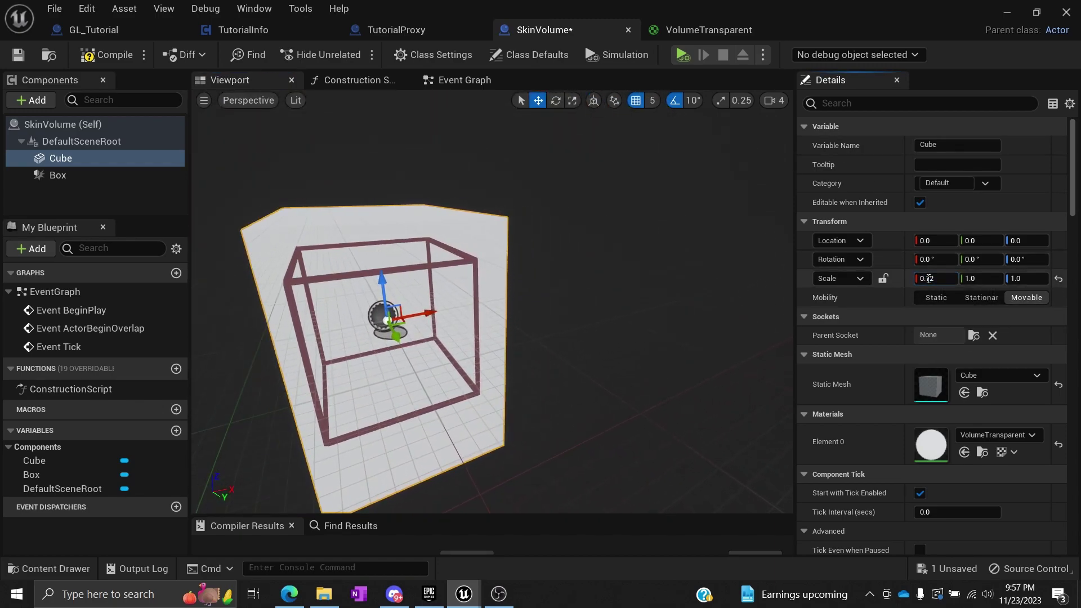
left_click(928, 279)
type("0.5")
key("Tab")
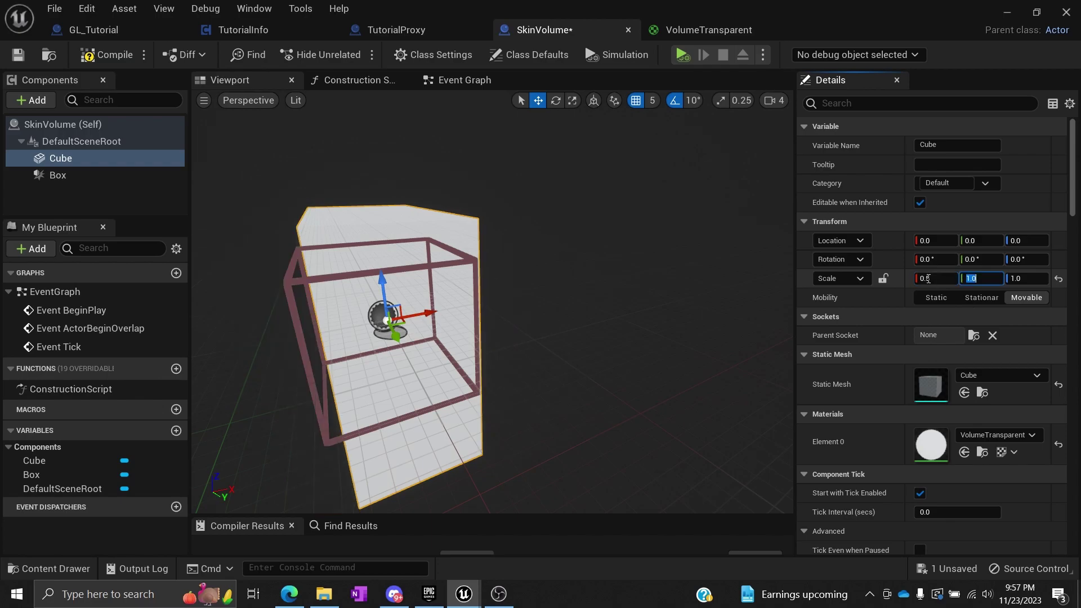
Step: Set the Cube's scale to 0.6 on the X, Y and Z axes
left_click(928, 278)
type("0.9")
key("Tab")
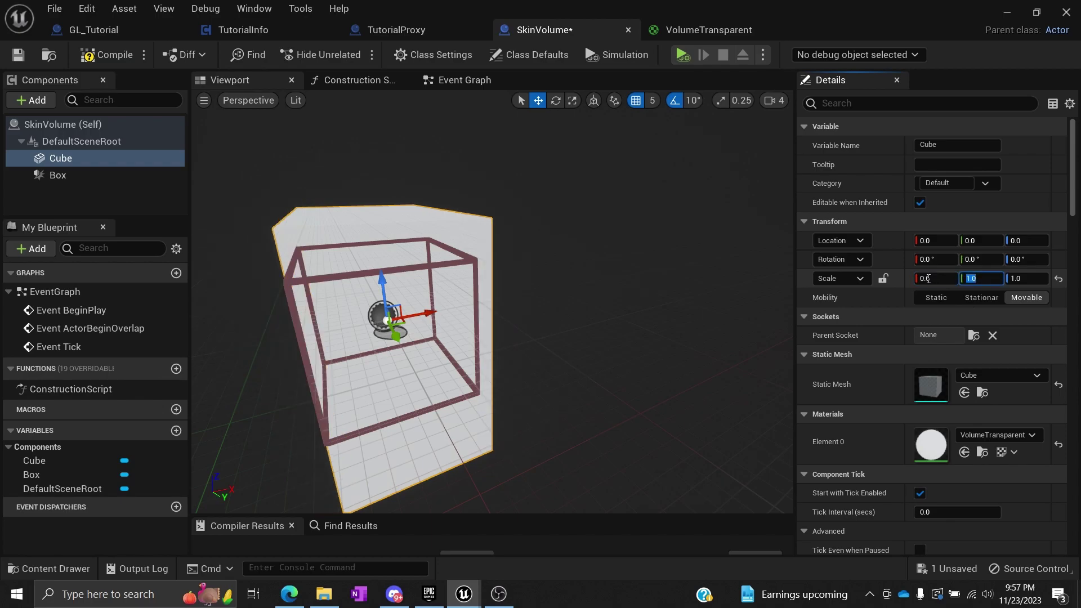
type("0.6")
key("Tab")
type("0.6")
key("Return")
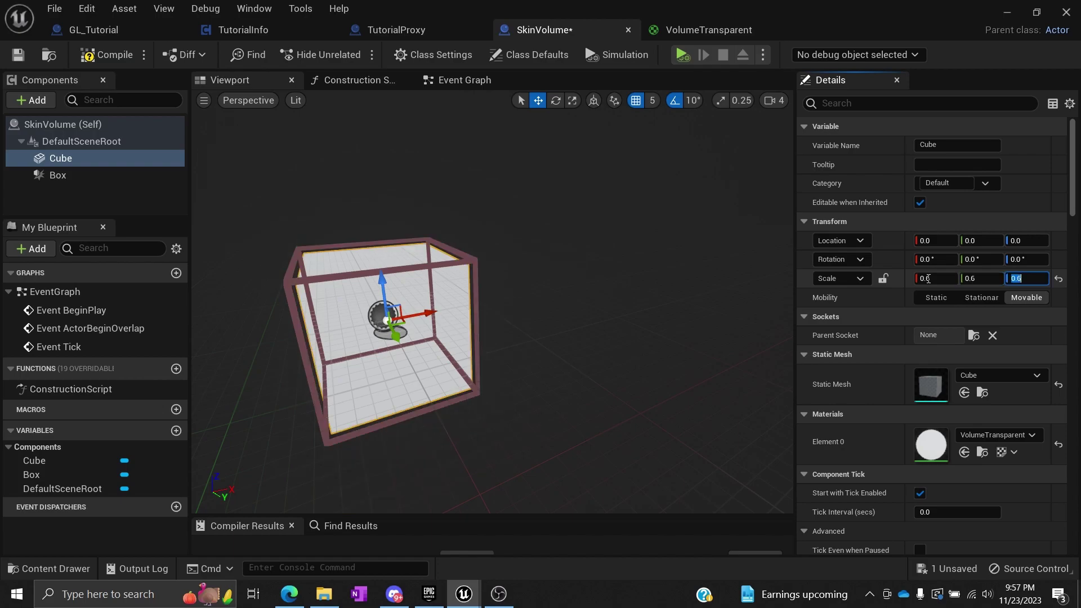
right_click_drag(611, 333, 611, 332)
right_click_drag(492, 304, 448, 321)
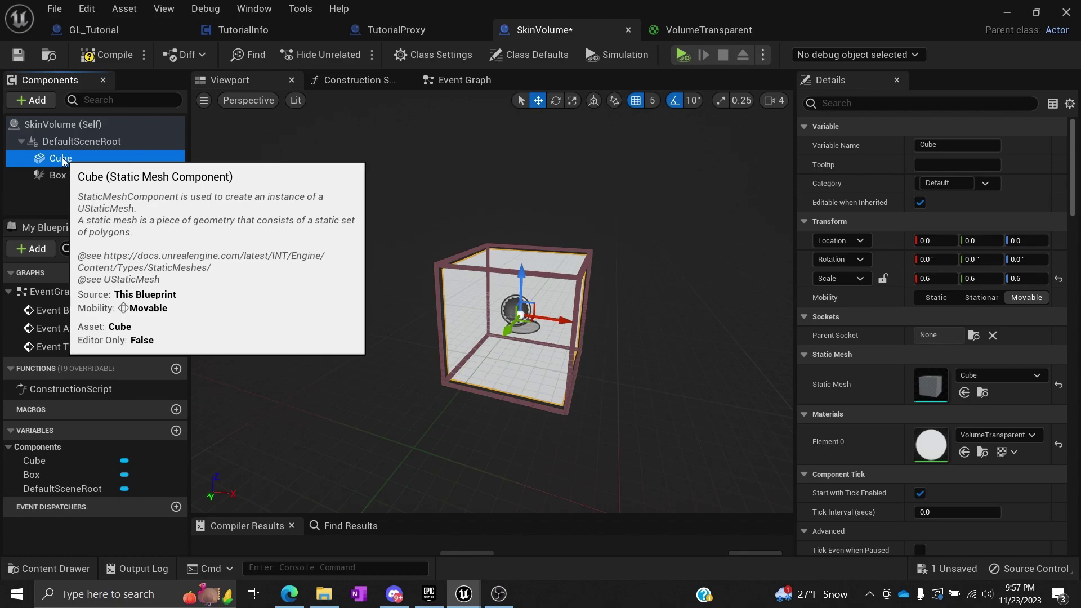
Step: Check the hidden-related settings of the Cube and Box components, and compile and save the Blueprint
key("F2")
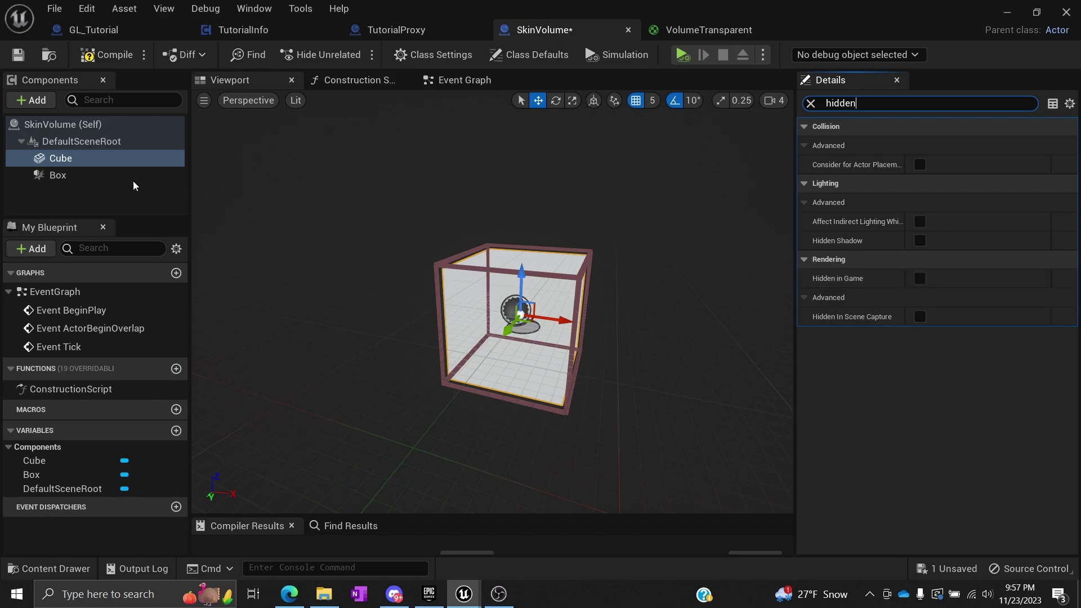
left_click(56, 175)
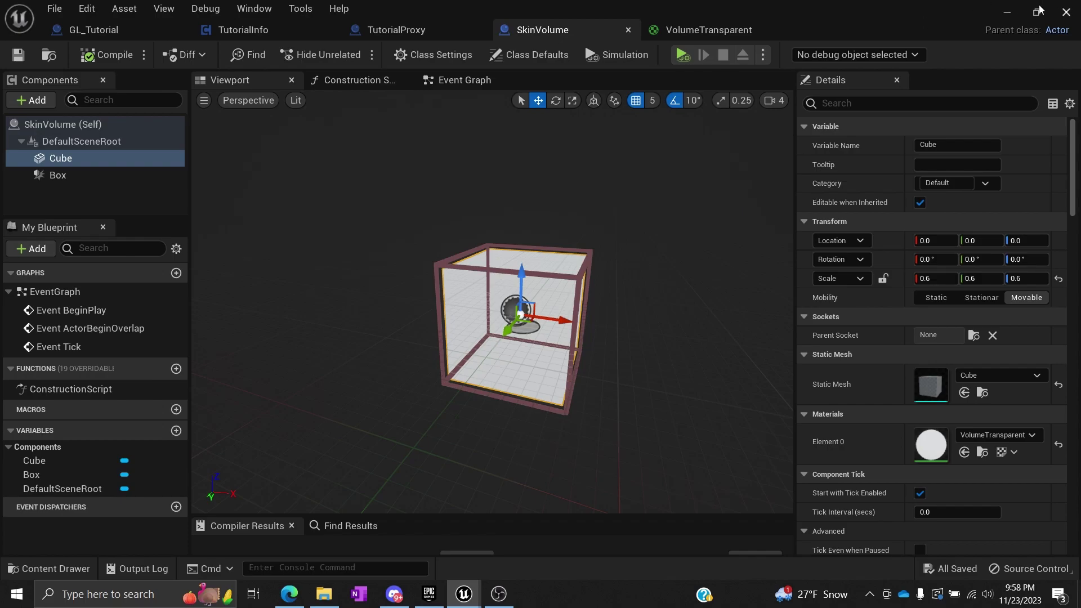
Step: Return to the TutorialLand level and place the SkinVolume Blueprint from the UGC3522081 Content folder onto the green landscape
left_click(1007, 11)
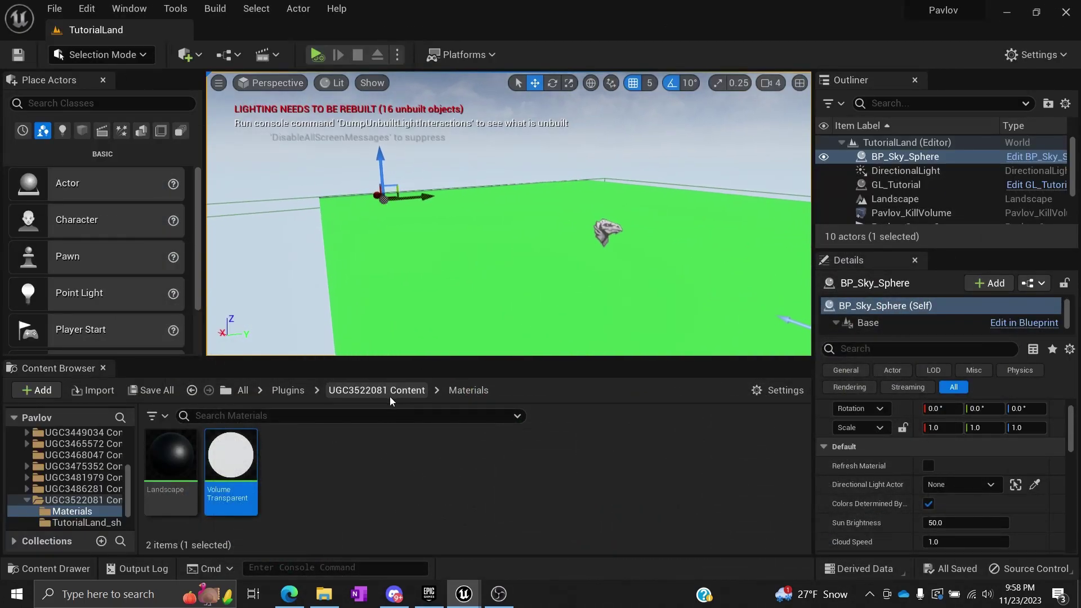
left_click(377, 390)
left_click_drag(410, 456, 483, 290)
left_click(531, 227)
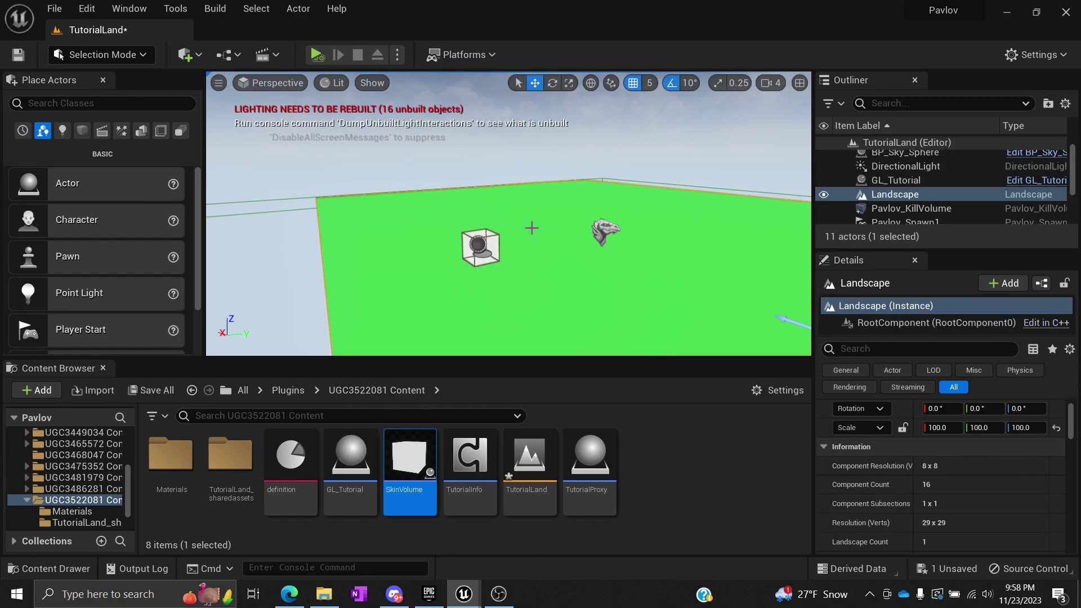
key("w")
right_click_drag(531, 227, 620, 228)
key("s")
key("w")
key("s")
key("a")
key("w")
right_click_drag(477, 225, 547, 224)
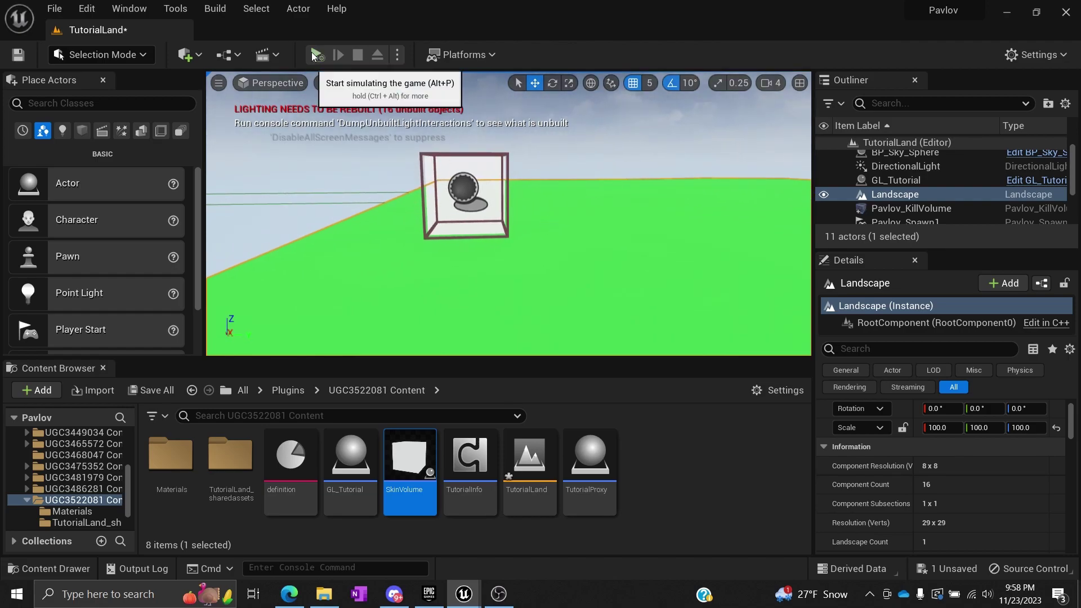
Step: Run the level in Simulate mode, examine the cube's transparency from several angles, and stop the simulation
left_click(397, 55)
left_click(397, 55)
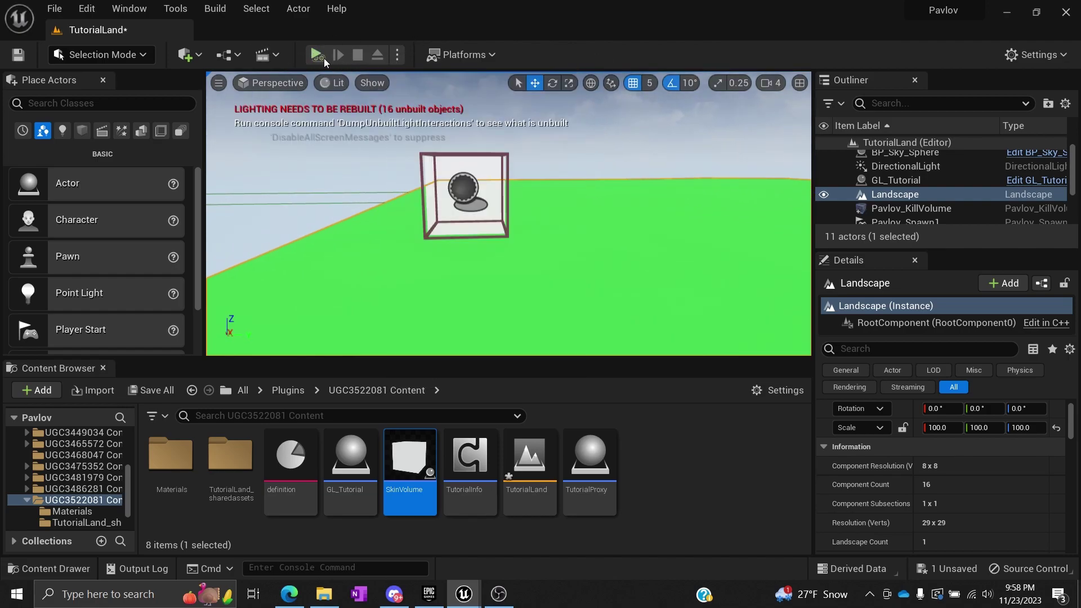
left_click(397, 55)
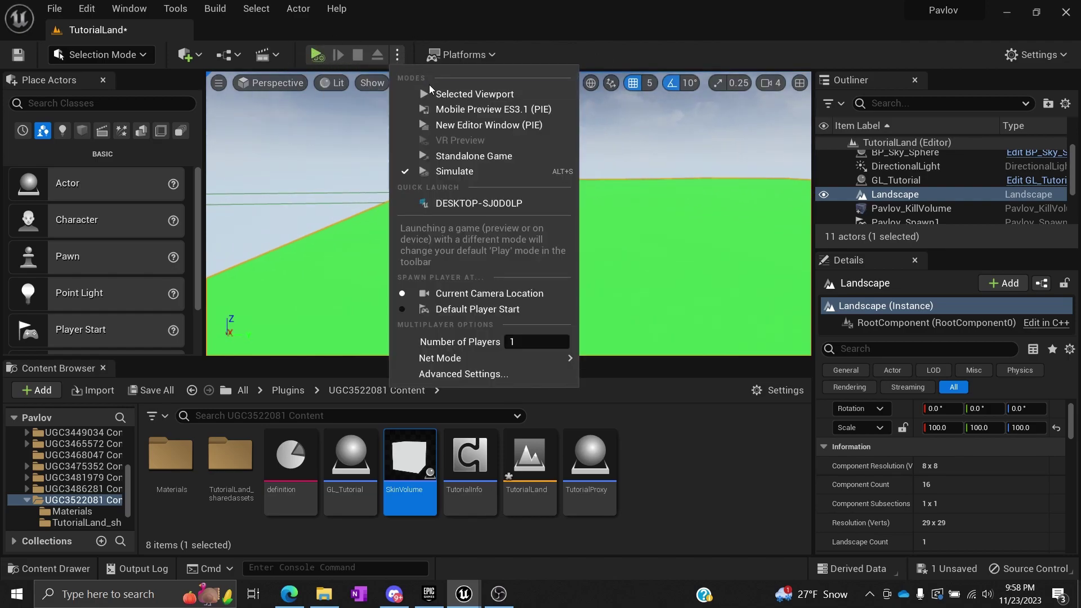
left_click(398, 55)
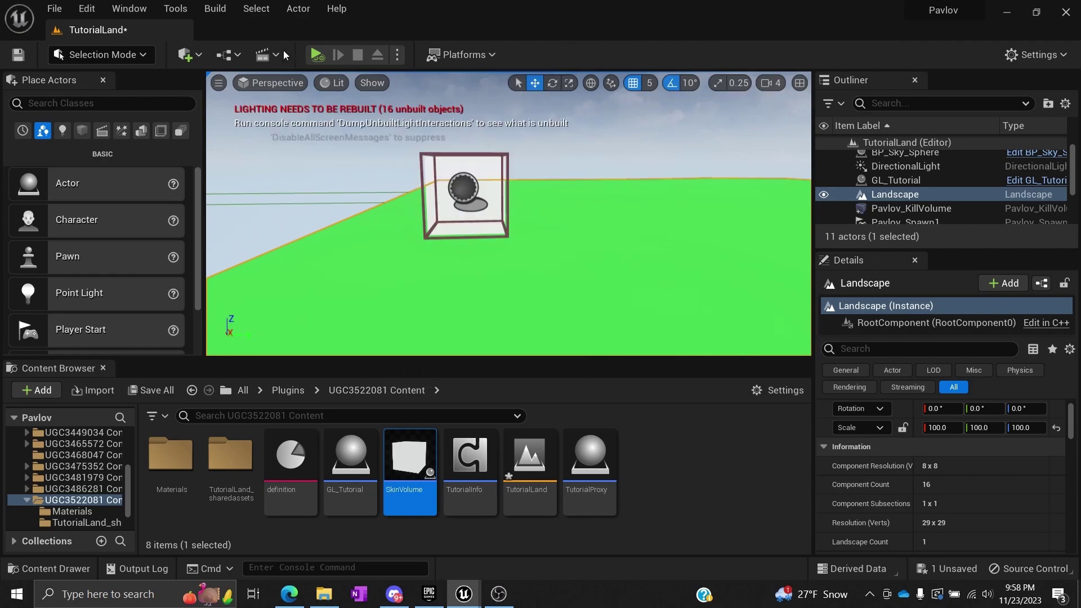
left_click(316, 56)
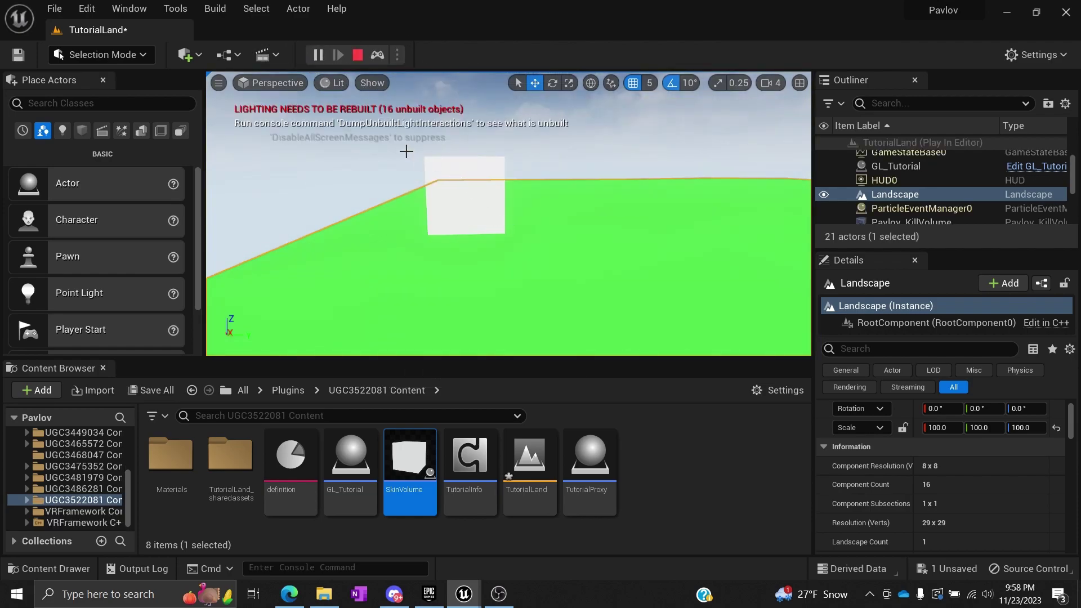
key("a")
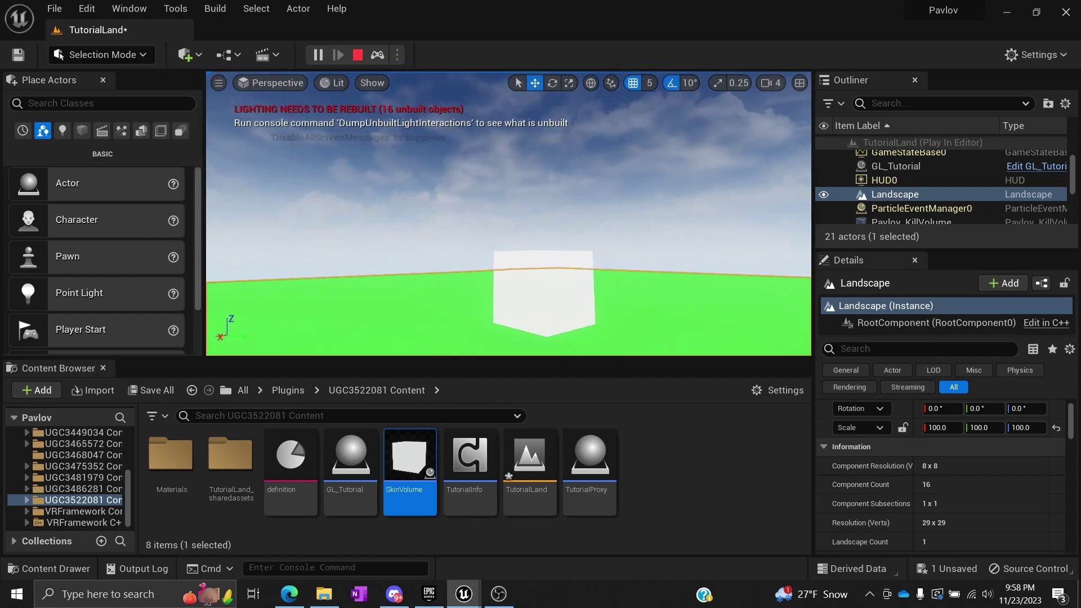
key("w")
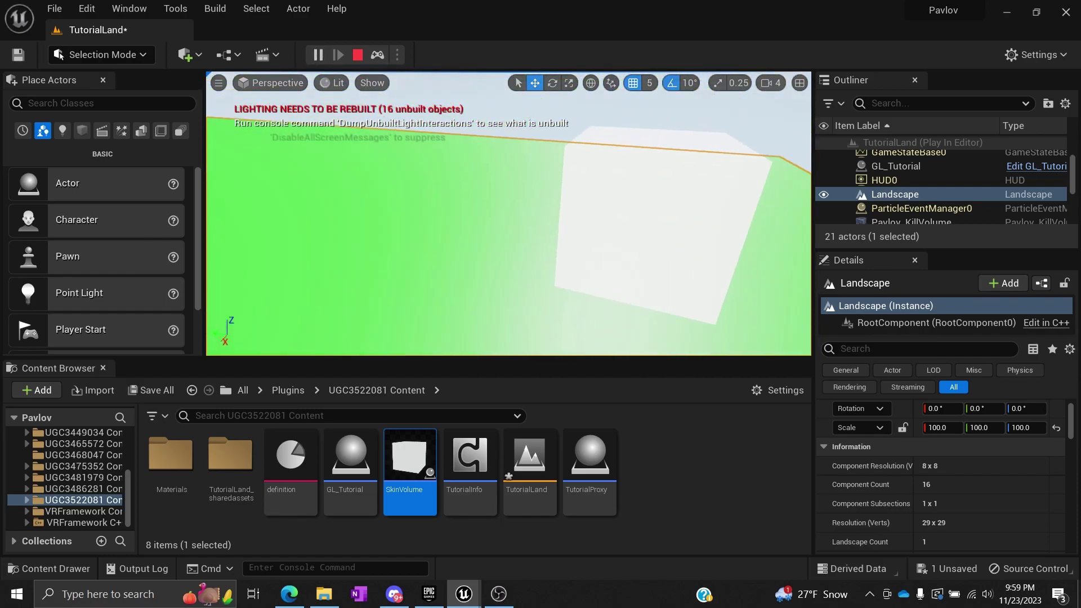
key("s")
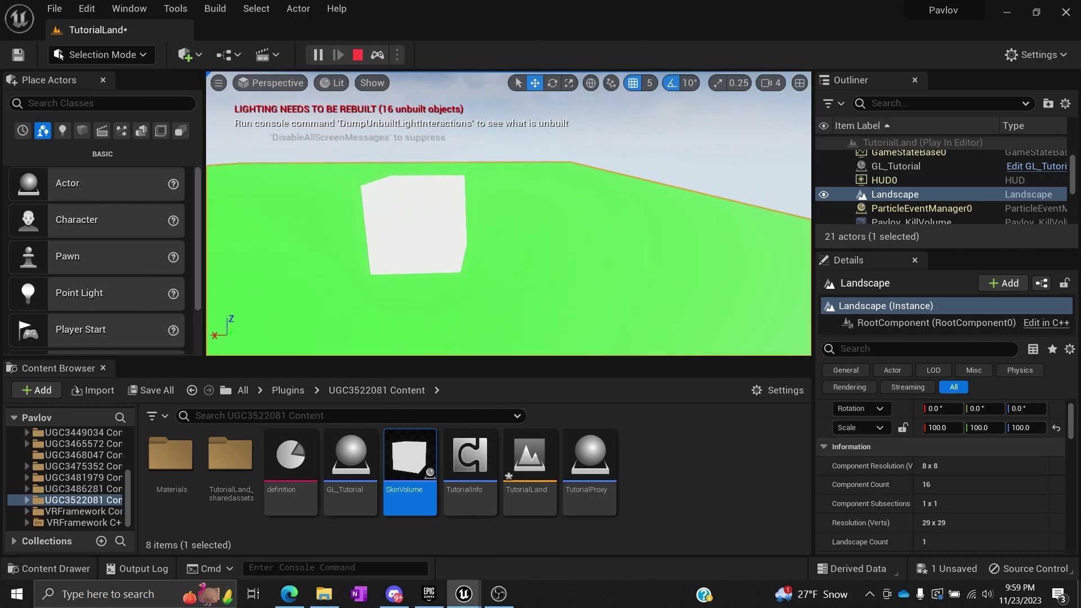
key("shift+F1")
left_click(358, 55)
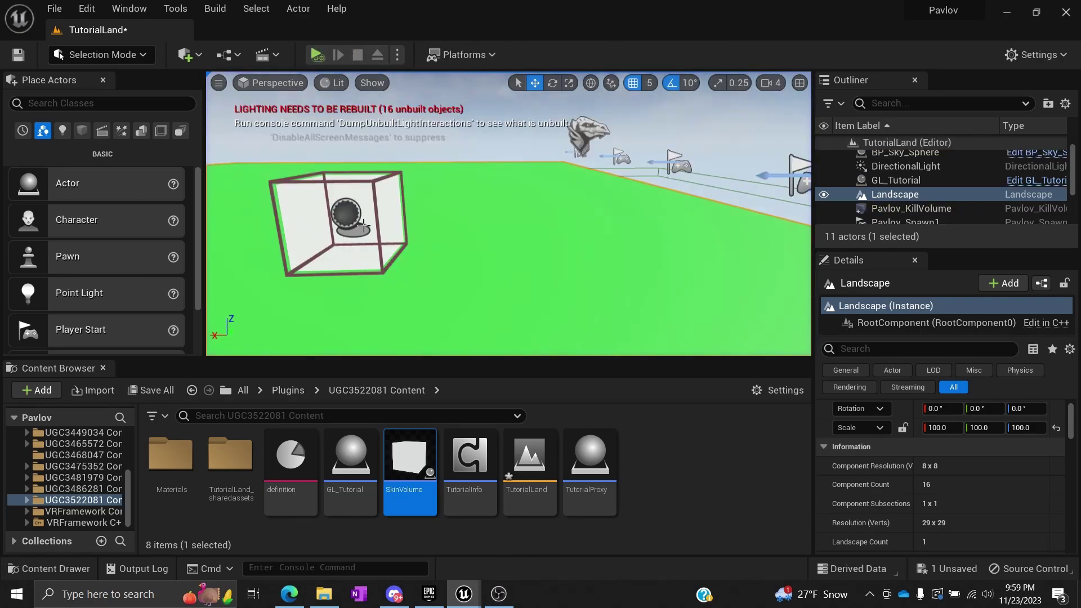
Step: Open the VolumeTransparent material from the Materials folder and change the constant that drives its Opacity
double_click(171, 473)
double_click(230, 458)
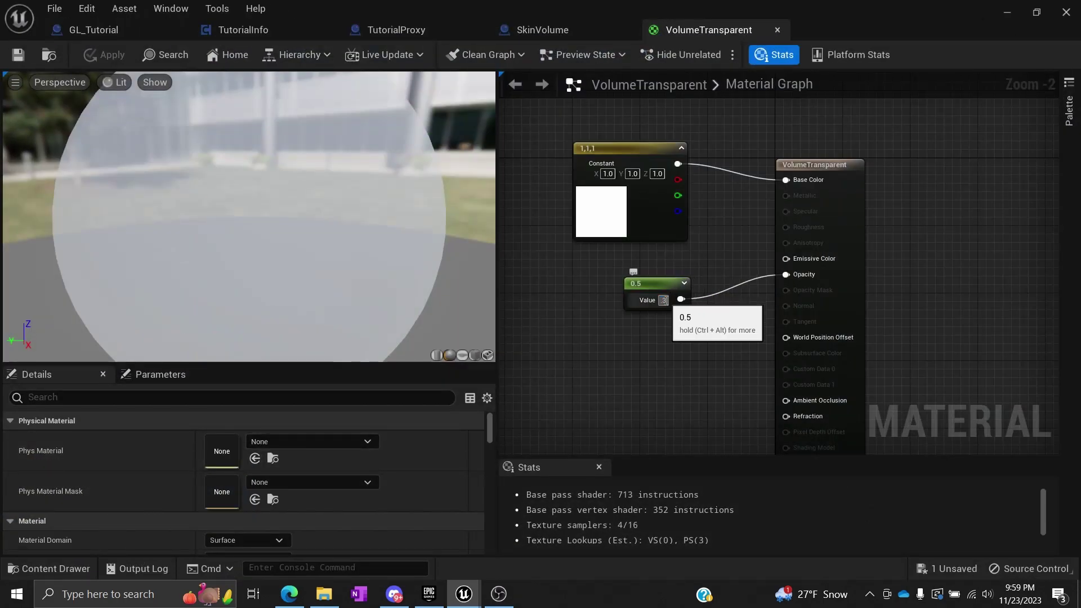
key("Return")
Step: Simulate the TutorialLand level, examine the cube's transparency up close and from a distance, and stop the simulation
right_click_drag(495, 154, 470, 138)
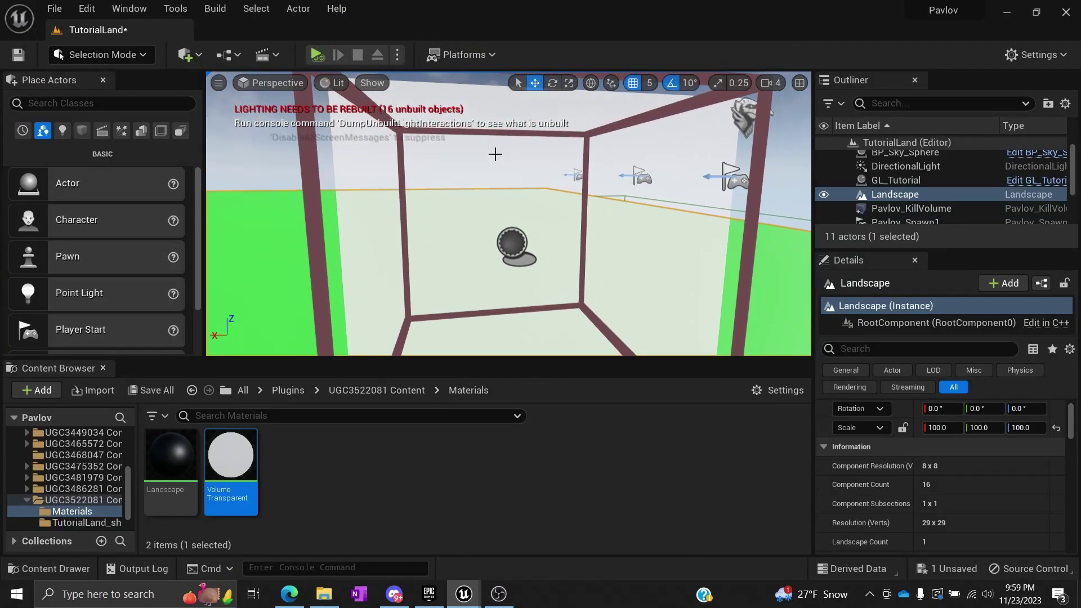
left_click(336, 54)
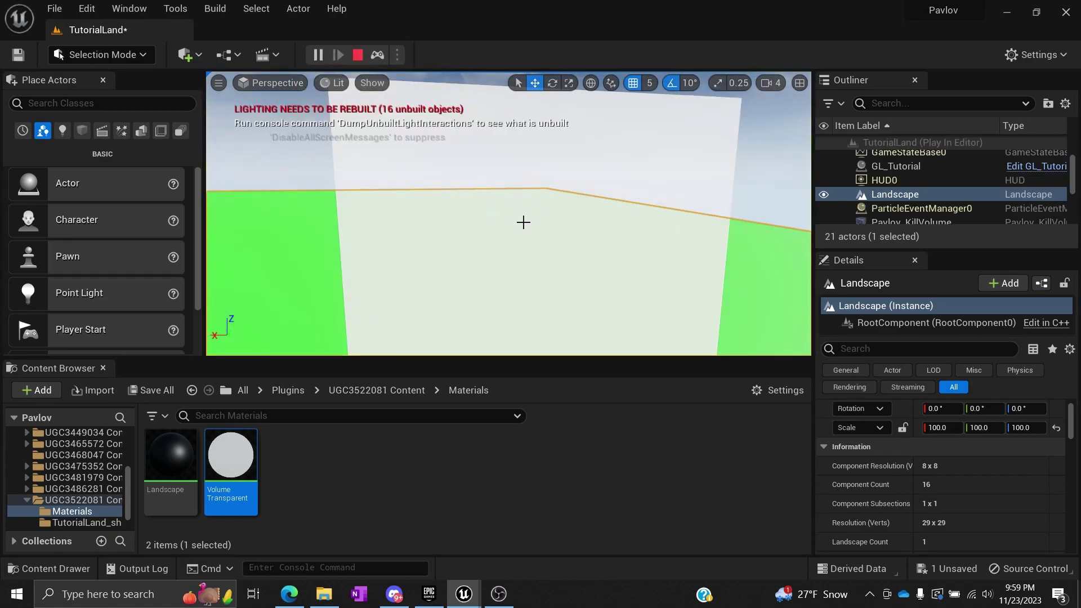
right_click_drag(523, 223, 480, 222)
left_click(392, 181)
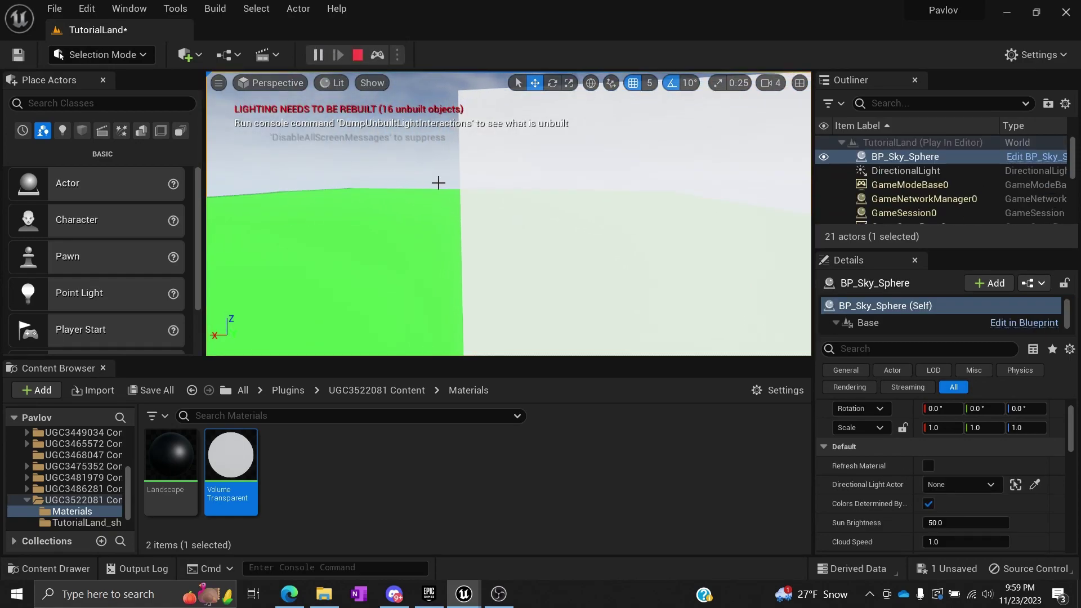
right_click_drag(439, 183, 462, 181)
key("w")
key("s")
key("w")
key("s")
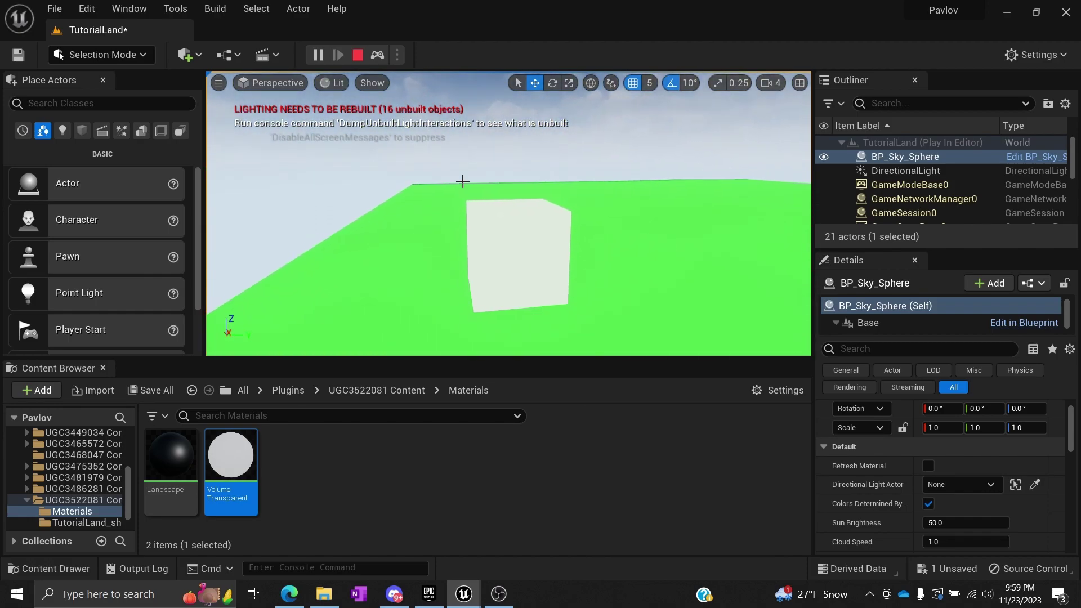
left_click(357, 54)
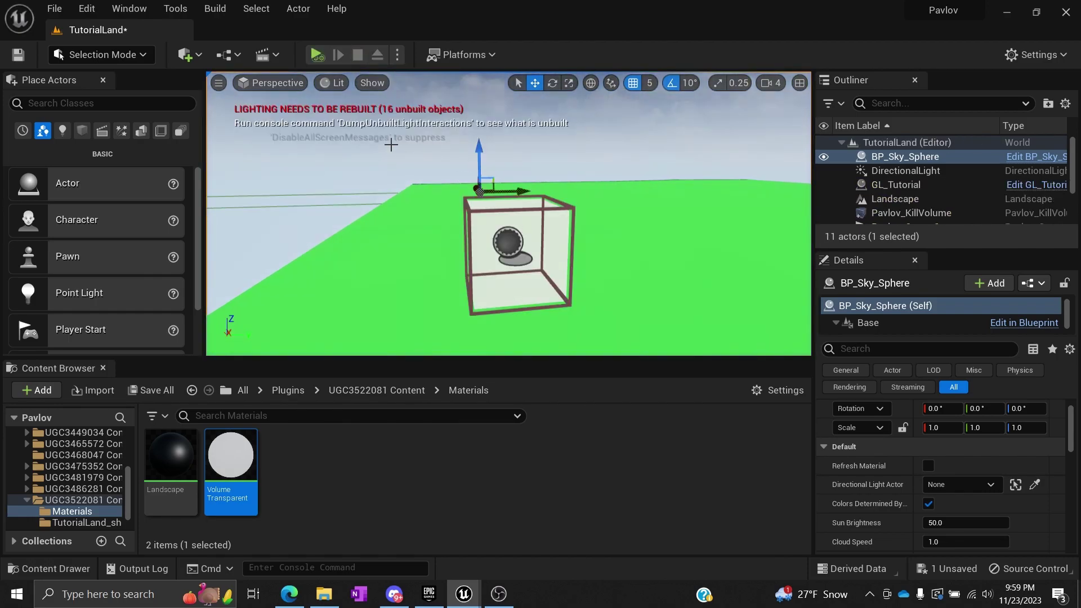
Step: Save the TutorialLand level with the placed SkinVolume cube
key("ctrl+s")
key("w")
right_click_drag(391, 144, 422, 164)
key("s")
key("w")
key("s")
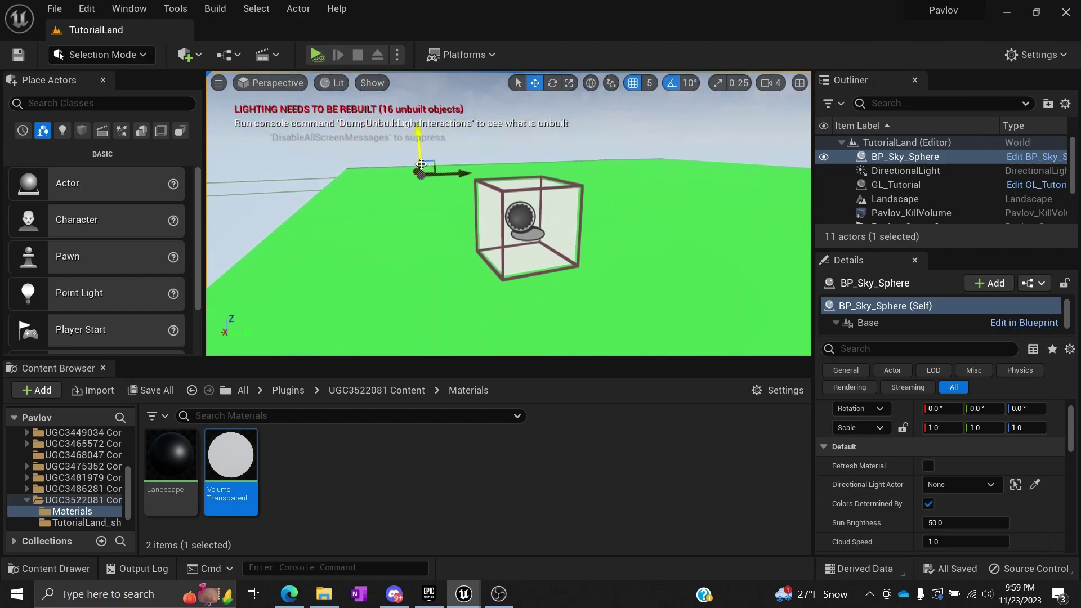